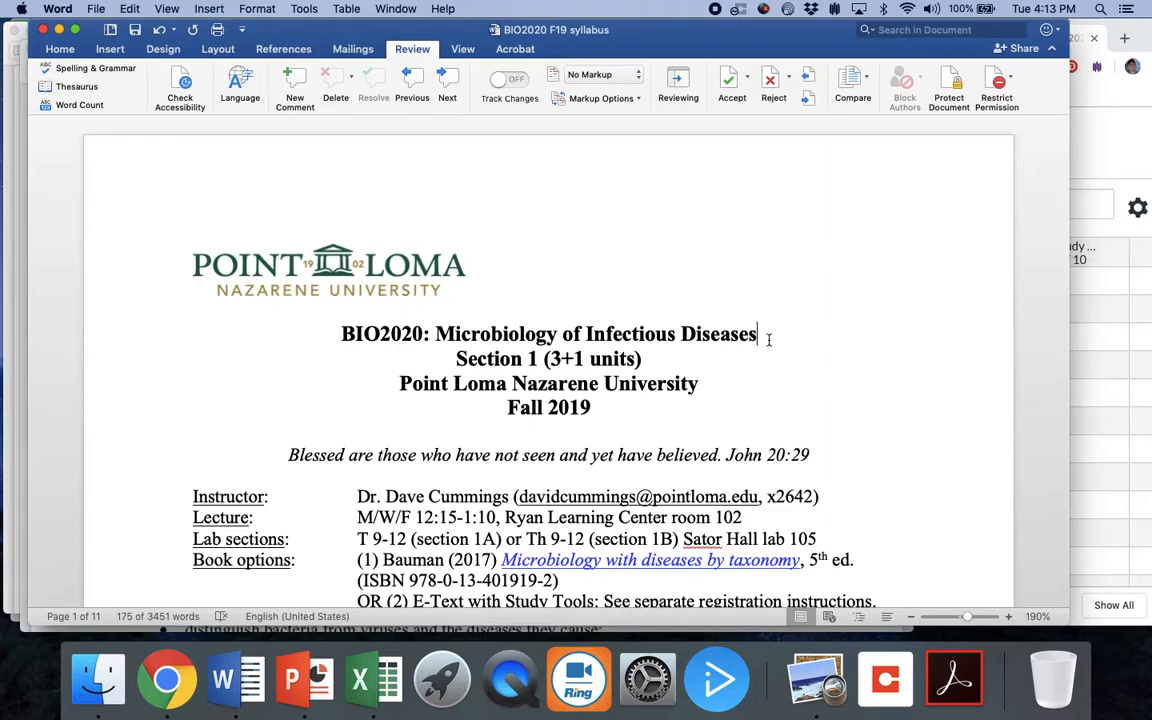
{"action": "scroll", "coordinate": [681, 300], "scroll_direction": "down", "scroll_amount": 5}
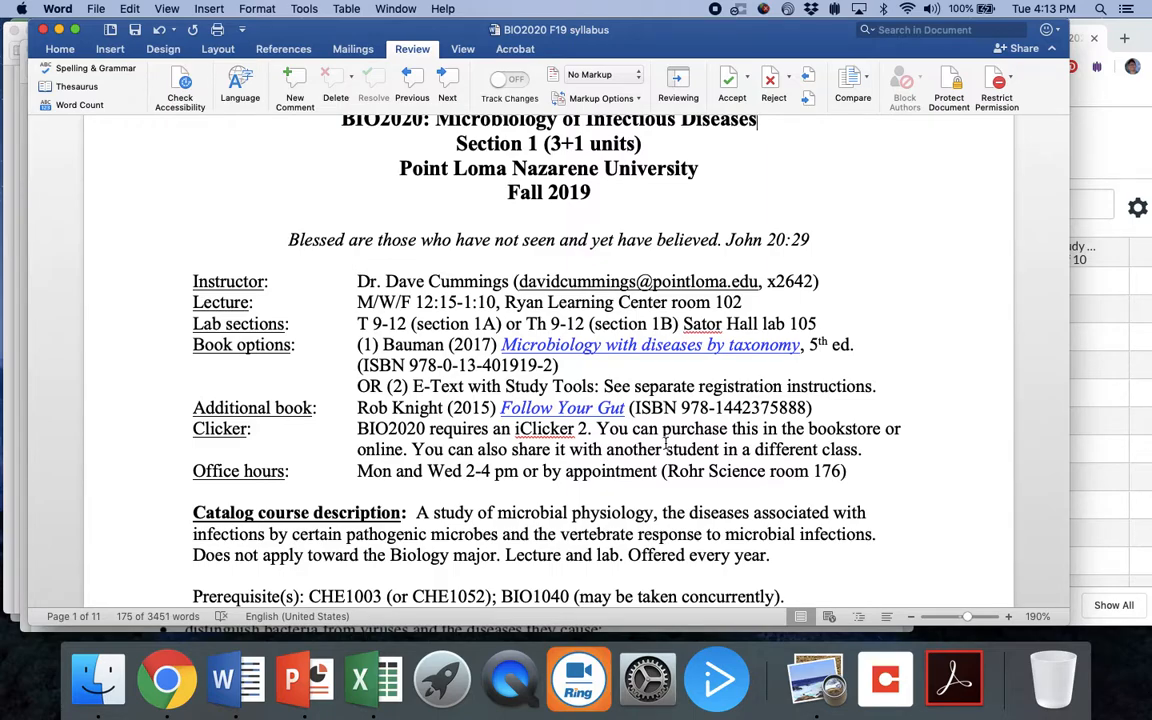
{"action": "scroll", "coordinate": [665, 445], "scroll_direction": "down", "scroll_amount": 1}
{"action": "scroll", "coordinate": [665, 445], "scroll_direction": "down", "scroll_amount": 3}
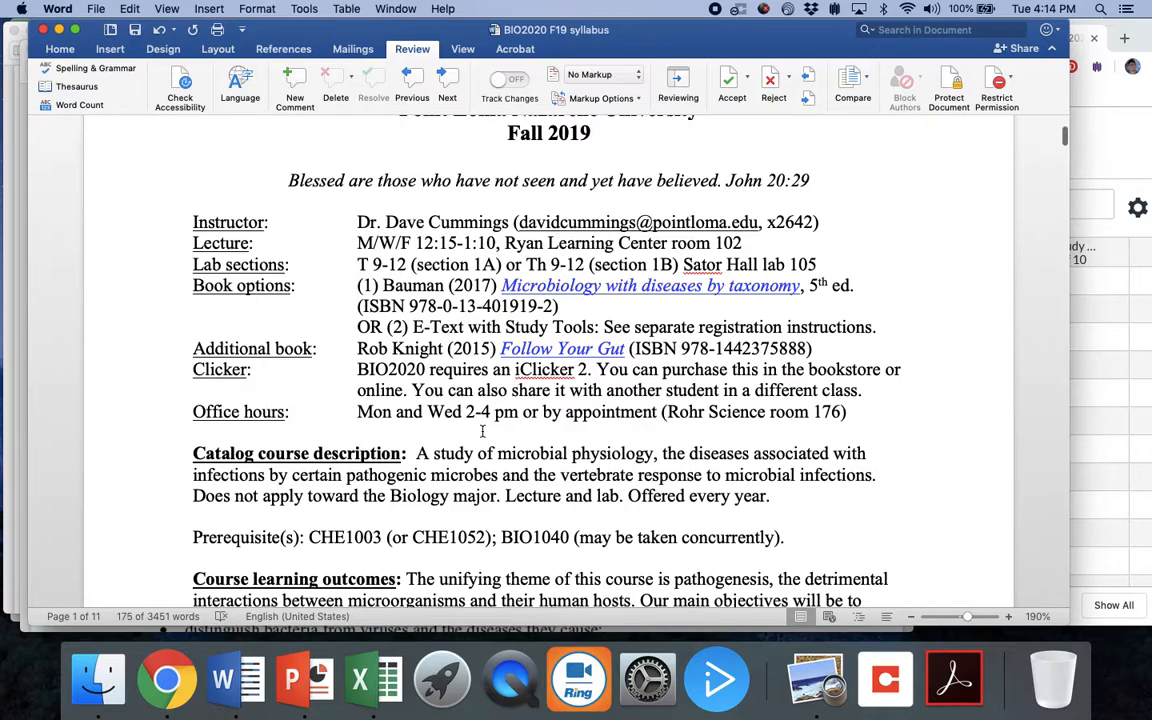
{"action": "scroll", "coordinate": [482, 431], "scroll_direction": "down", "scroll_amount": 3}
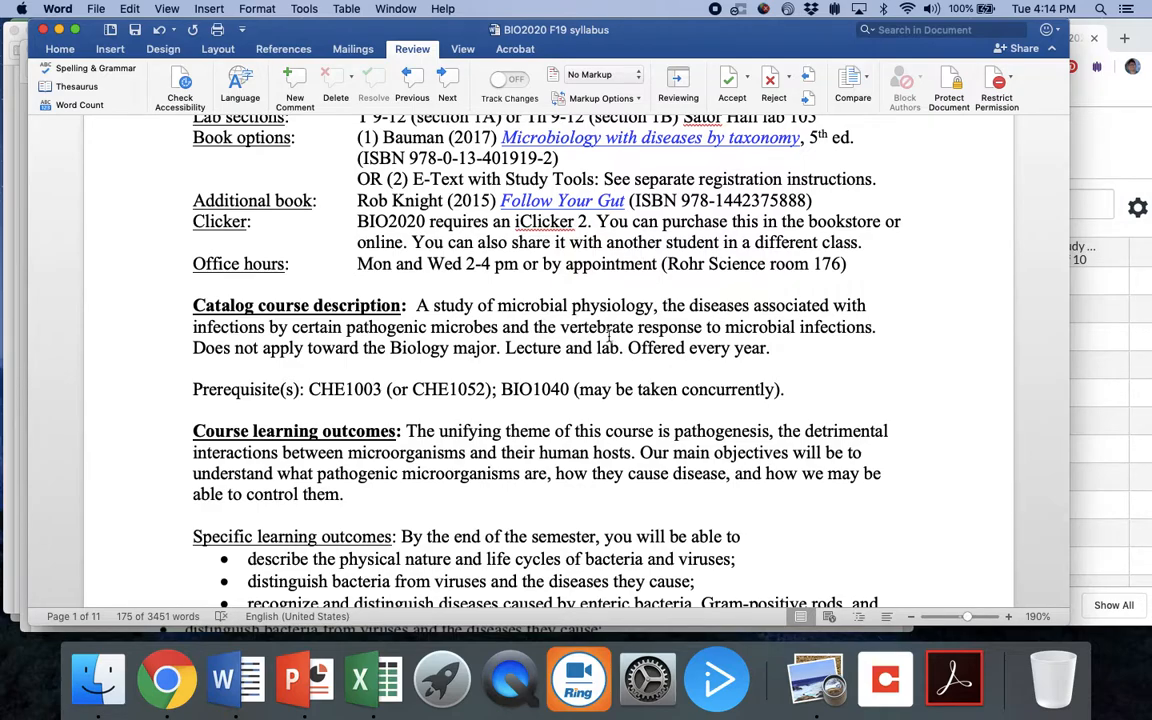
{"action": "scroll", "coordinate": [603, 327], "scroll_direction": "down", "scroll_amount": 3}
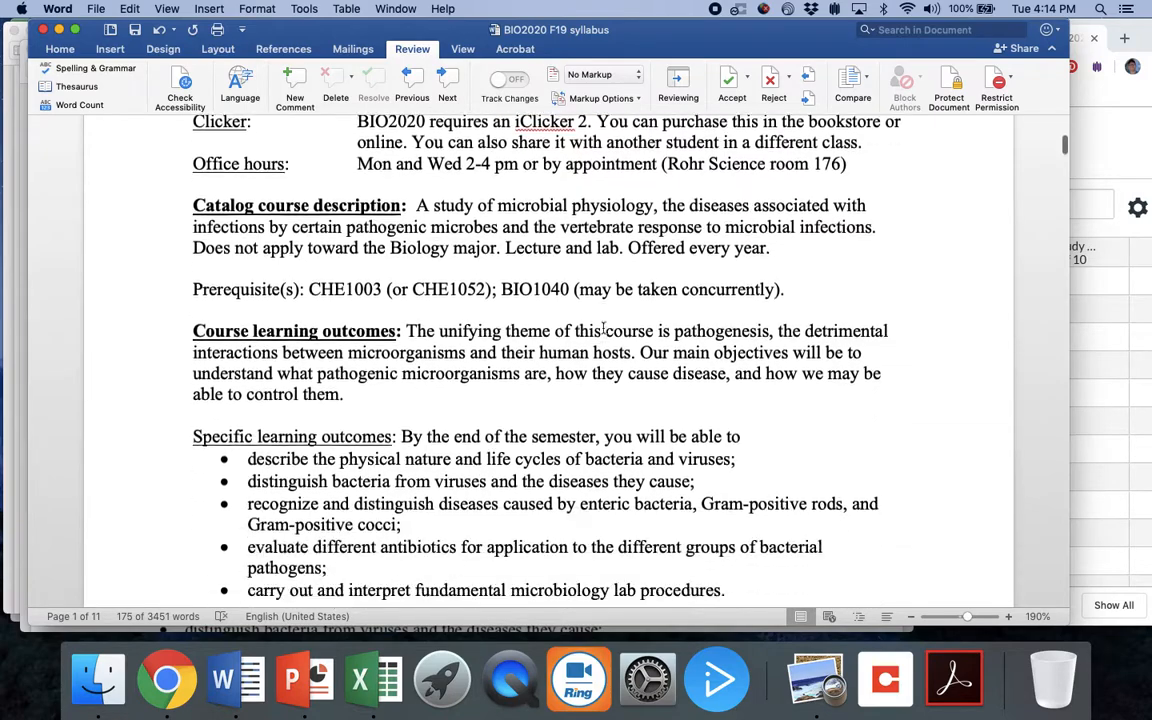
{"action": "scroll", "coordinate": [603, 327], "scroll_direction": "down", "scroll_amount": 2}
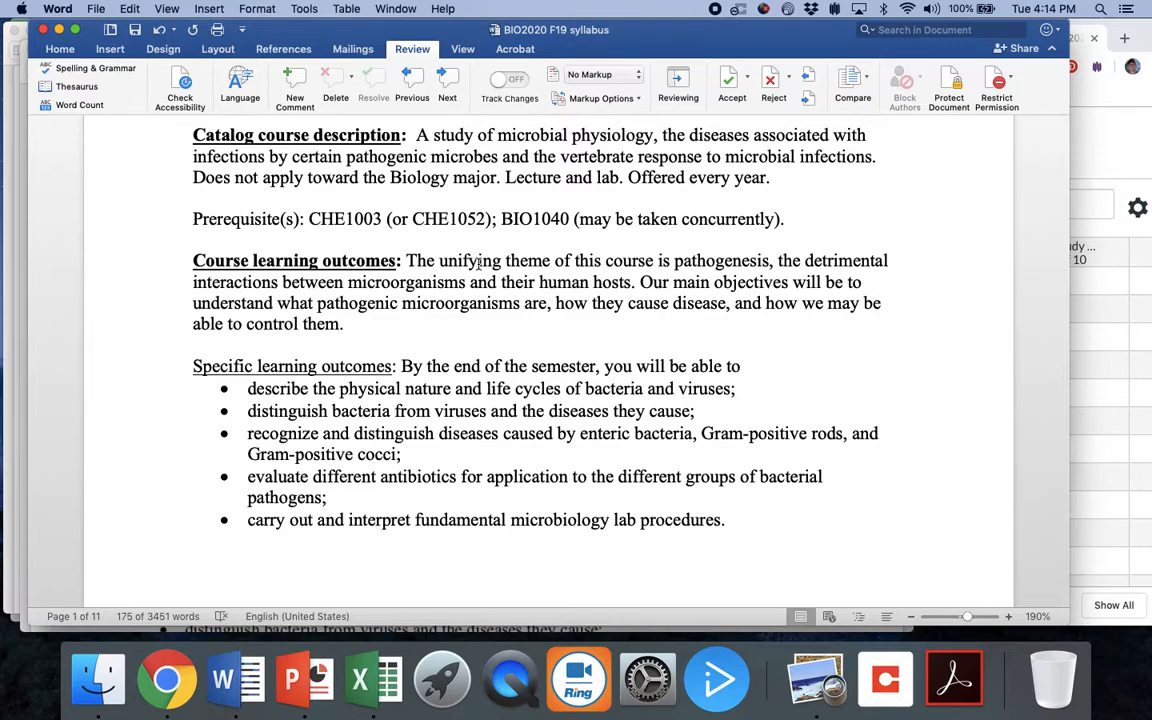
{"action": "scroll", "coordinate": [479, 262], "scroll_direction": "down", "scroll_amount": 2}
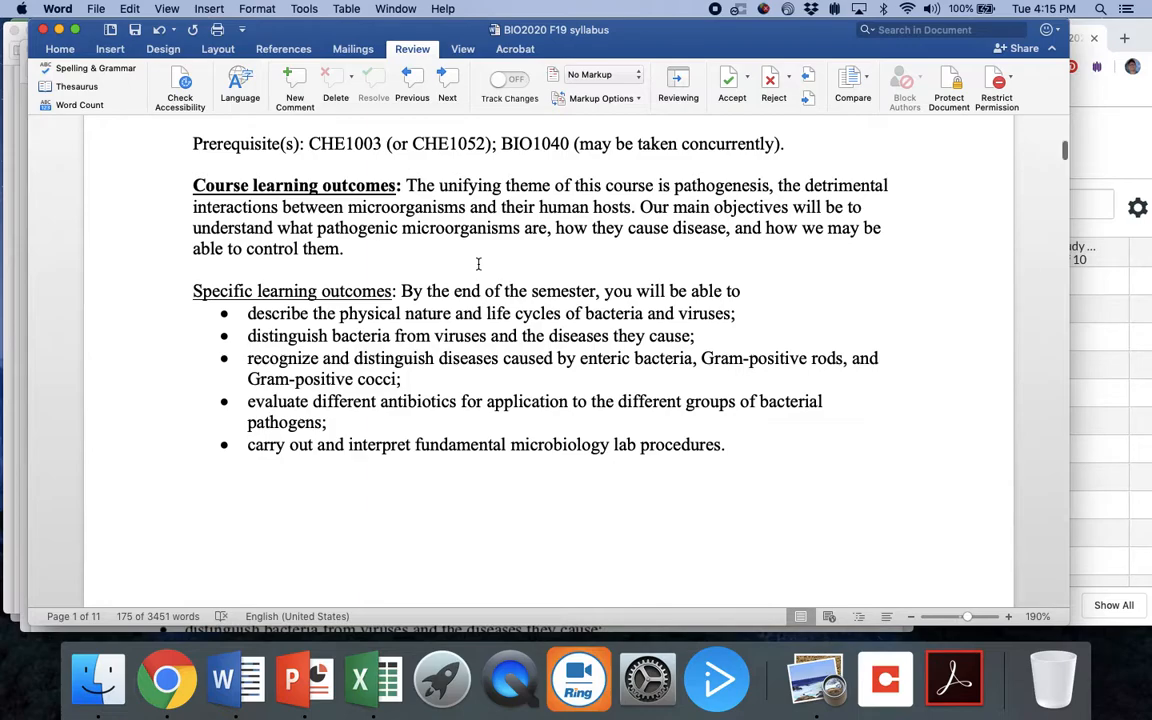
{"action": "scroll", "coordinate": [478, 264], "scroll_direction": "down", "scroll_amount": 3}
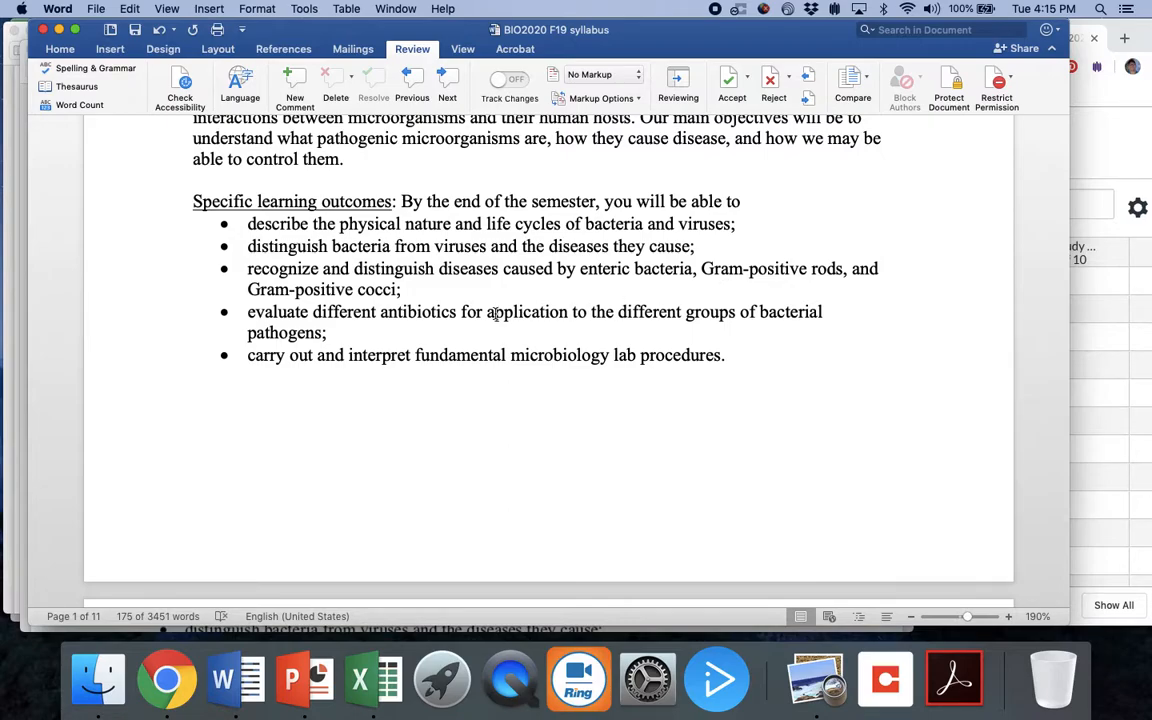
{"action": "scroll", "coordinate": [495, 314], "scroll_direction": "down", "scroll_amount": 2}
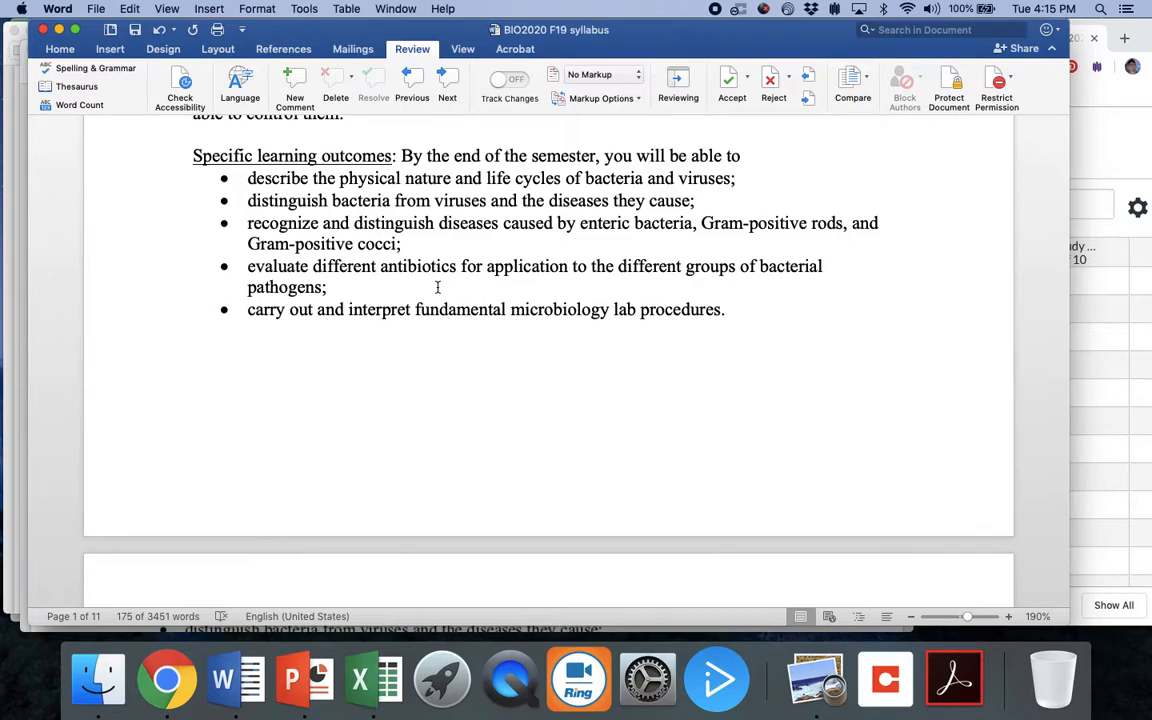
{"action": "scroll", "coordinate": [437, 287], "scroll_direction": "down", "scroll_amount": 1}
{"action": "scroll", "coordinate": [437, 287], "scroll_direction": "down", "scroll_amount": 1}
{"action": "scroll", "coordinate": [437, 287], "scroll_direction": "down", "scroll_amount": 1}
{"action": "scroll", "coordinate": [437, 287], "scroll_direction": "down", "scroll_amount": 1}
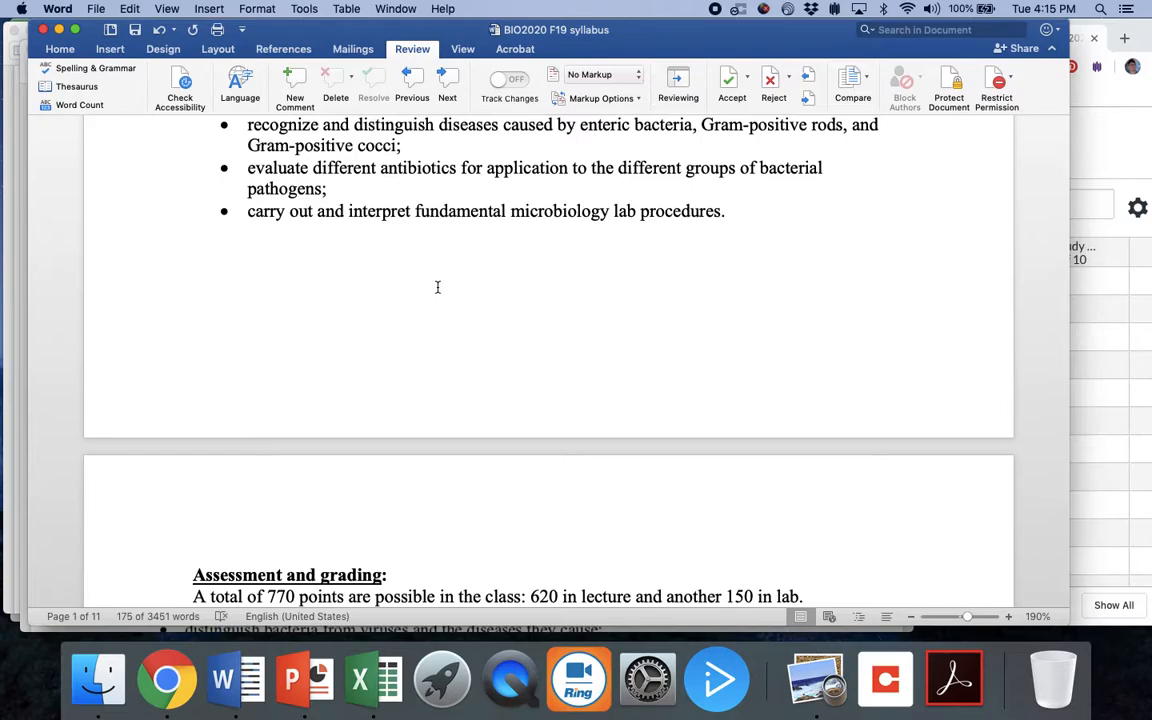
{"action": "scroll", "coordinate": [437, 287], "scroll_direction": "down", "scroll_amount": 5}
{"action": "scroll", "coordinate": [437, 287], "scroll_direction": "down", "scroll_amount": 5}
{"action": "scroll", "coordinate": [437, 287], "scroll_direction": "down", "scroll_amount": 1}
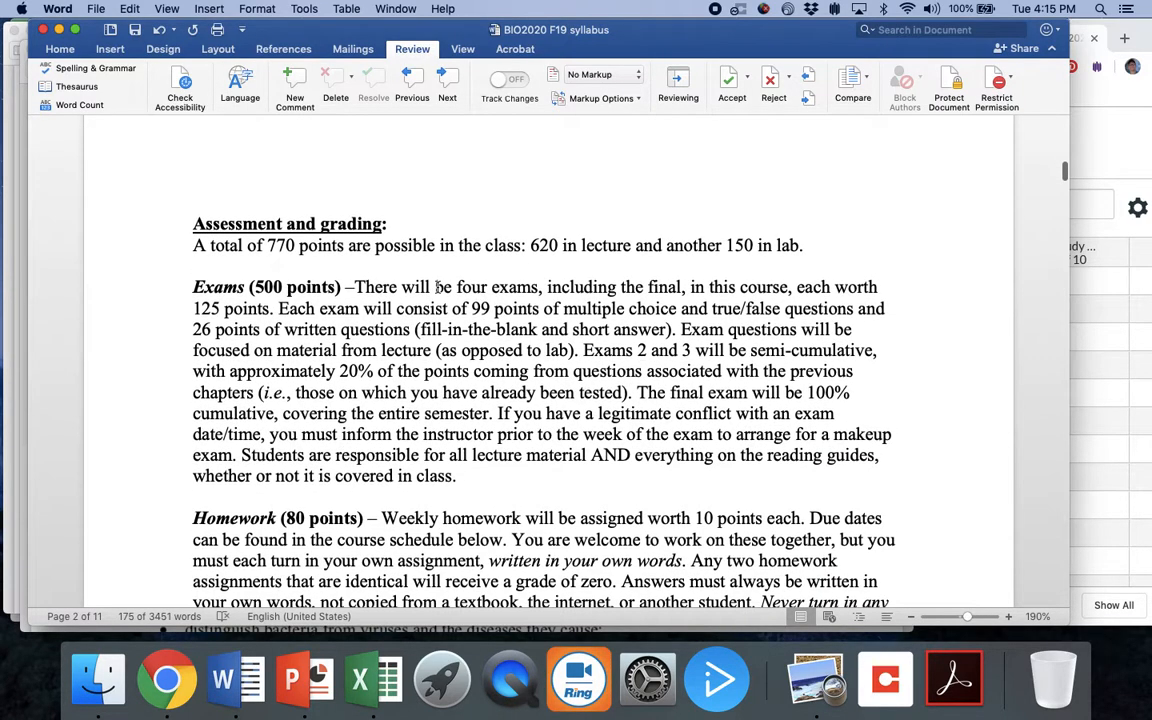
{"action": "scroll", "coordinate": [437, 287], "scroll_direction": "down", "scroll_amount": 1}
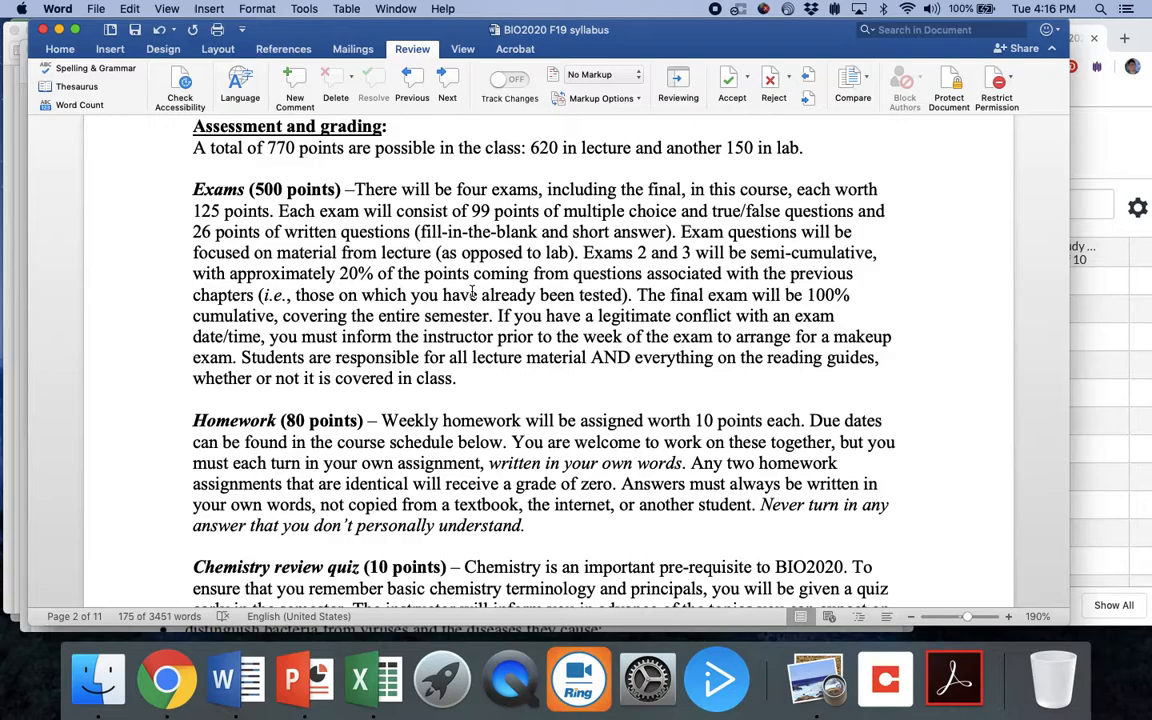
{"action": "scroll", "coordinate": [472, 291], "scroll_direction": "down", "scroll_amount": 2}
{"action": "scroll", "coordinate": [472, 291], "scroll_direction": "down", "scroll_amount": 2}
{"action": "scroll", "coordinate": [472, 291], "scroll_direction": "down", "scroll_amount": 1}
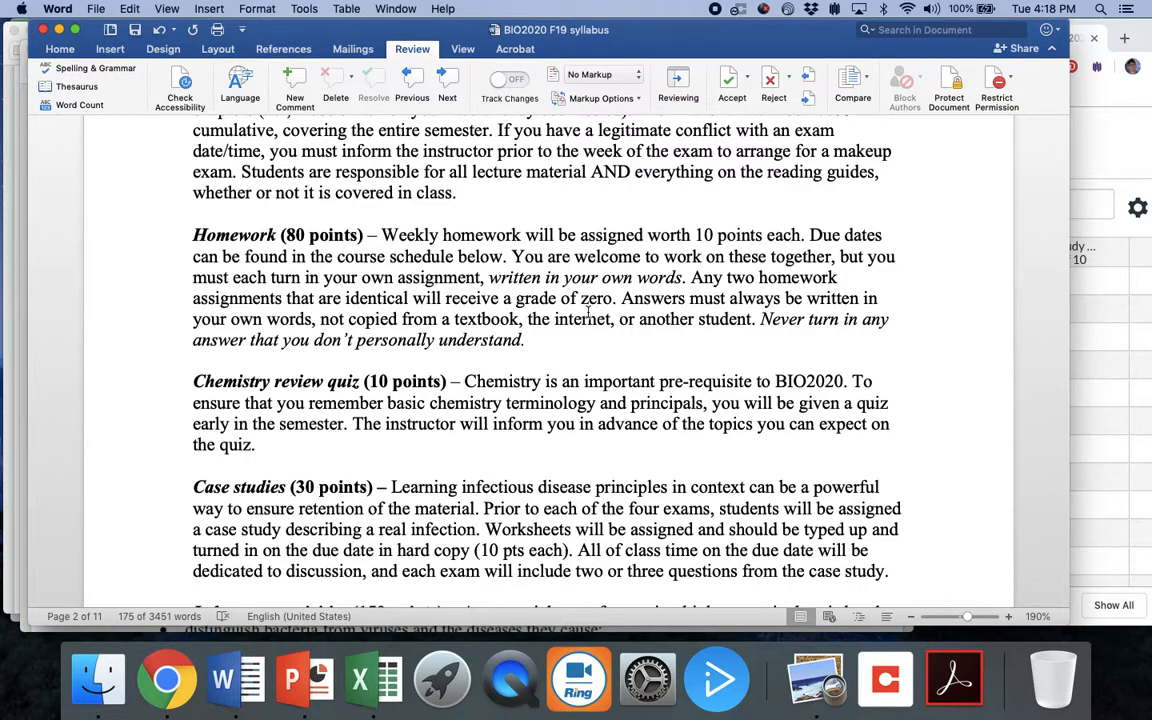
{"action": "scroll", "coordinate": [579, 318], "scroll_direction": "down", "scroll_amount": 3}
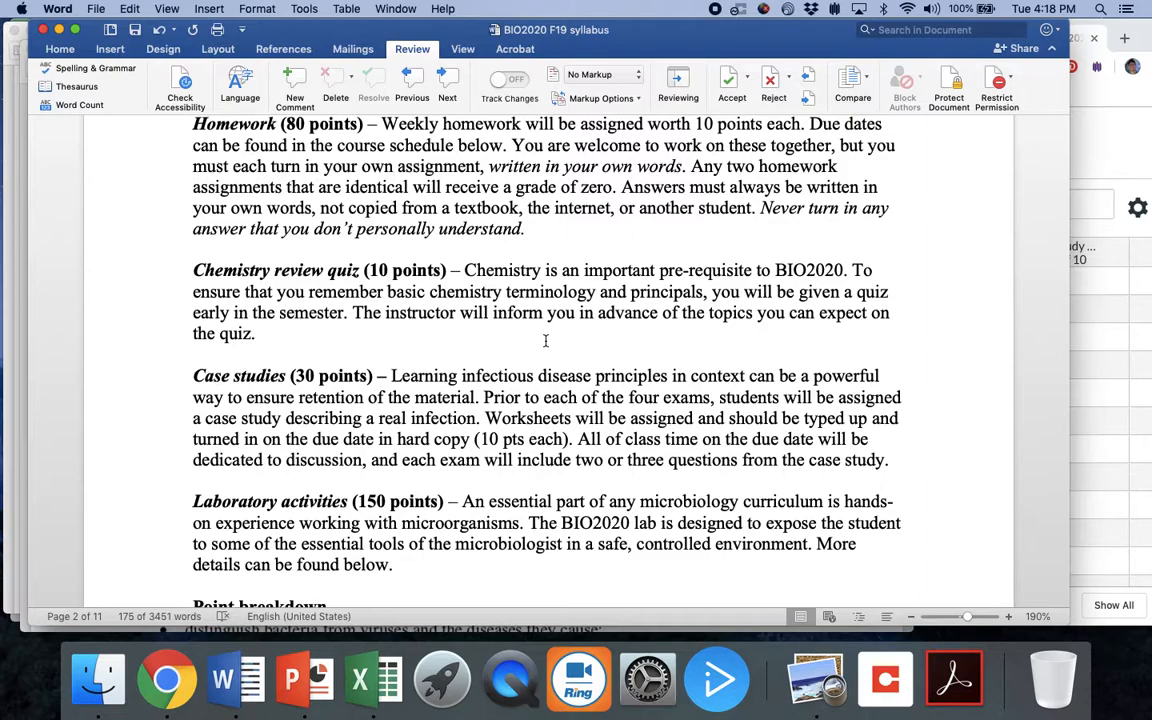
{"action": "scroll", "coordinate": [545, 341], "scroll_direction": "down", "scroll_amount": 3}
{"action": "scroll", "coordinate": [545, 341], "scroll_direction": "down", "scroll_amount": 1}
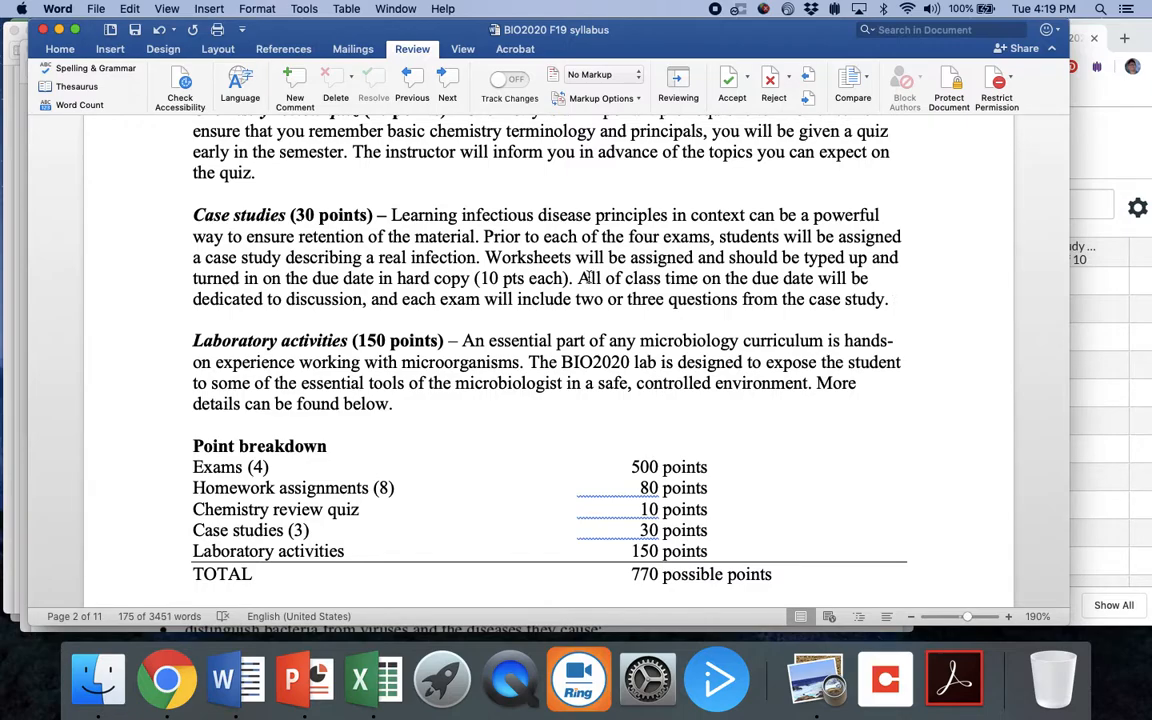
{"action": "scroll", "coordinate": [584, 277], "scroll_direction": "down", "scroll_amount": 1}
{"action": "scroll", "coordinate": [589, 277], "scroll_direction": "down", "scroll_amount": 4}
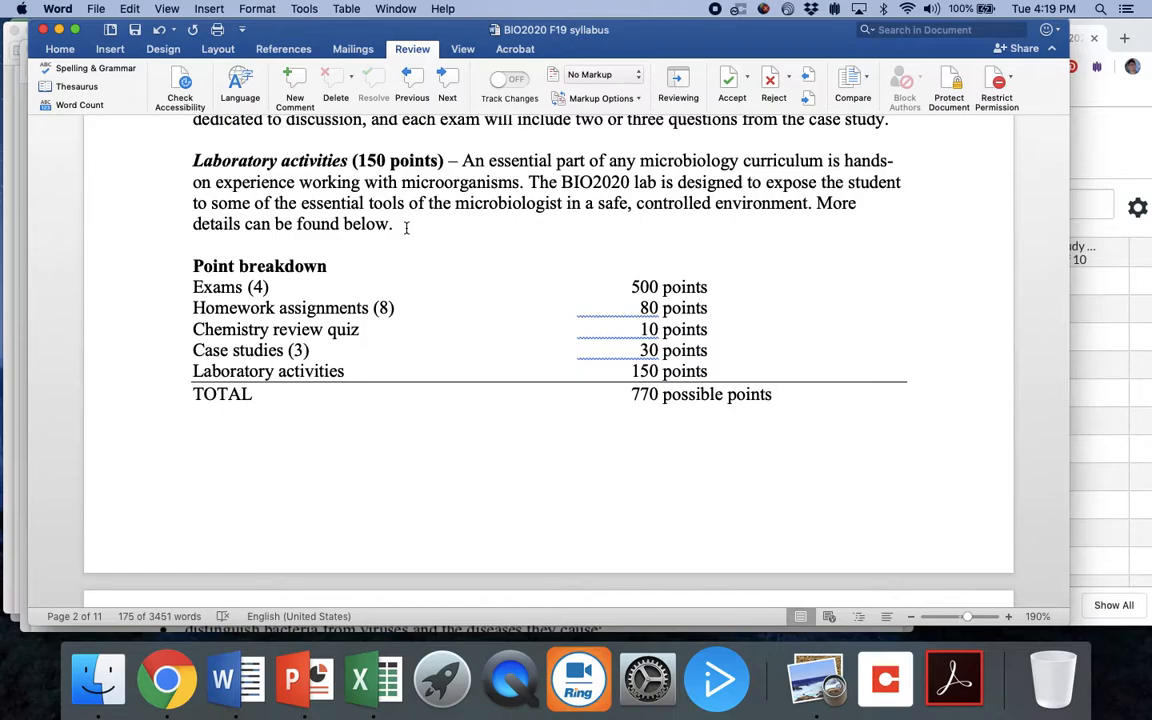
{"action": "scroll", "coordinate": [405, 227], "scroll_direction": "down", "scroll_amount": 1}
{"action": "scroll", "coordinate": [405, 227], "scroll_direction": "down", "scroll_amount": 4}
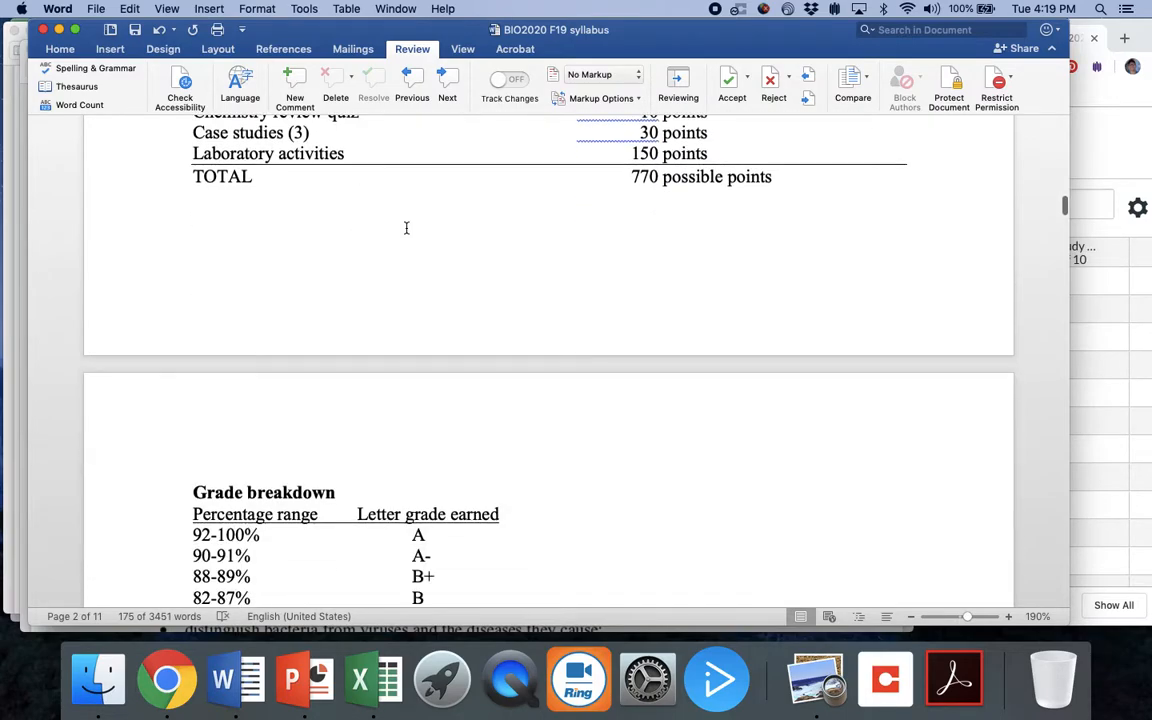
{"action": "scroll", "coordinate": [405, 227], "scroll_direction": "up", "scroll_amount": 2}
{"action": "scroll", "coordinate": [486, 249], "scroll_direction": "down", "scroll_amount": 5}
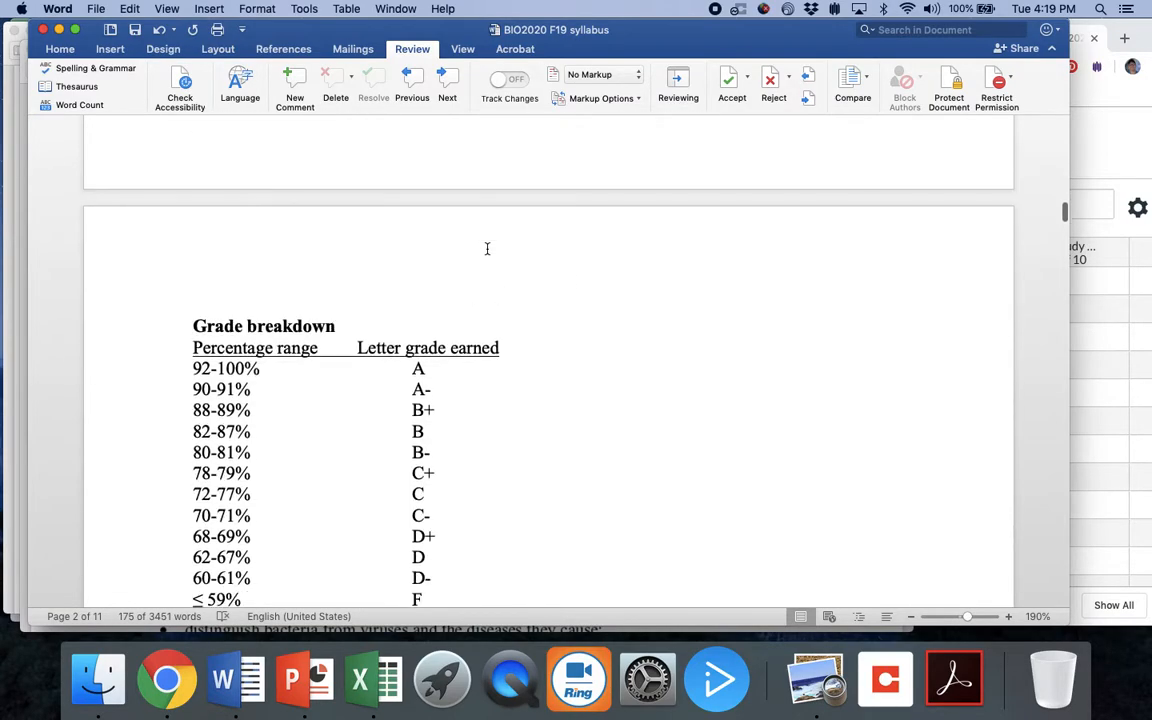
{"action": "scroll", "coordinate": [486, 249], "scroll_direction": "down", "scroll_amount": 4}
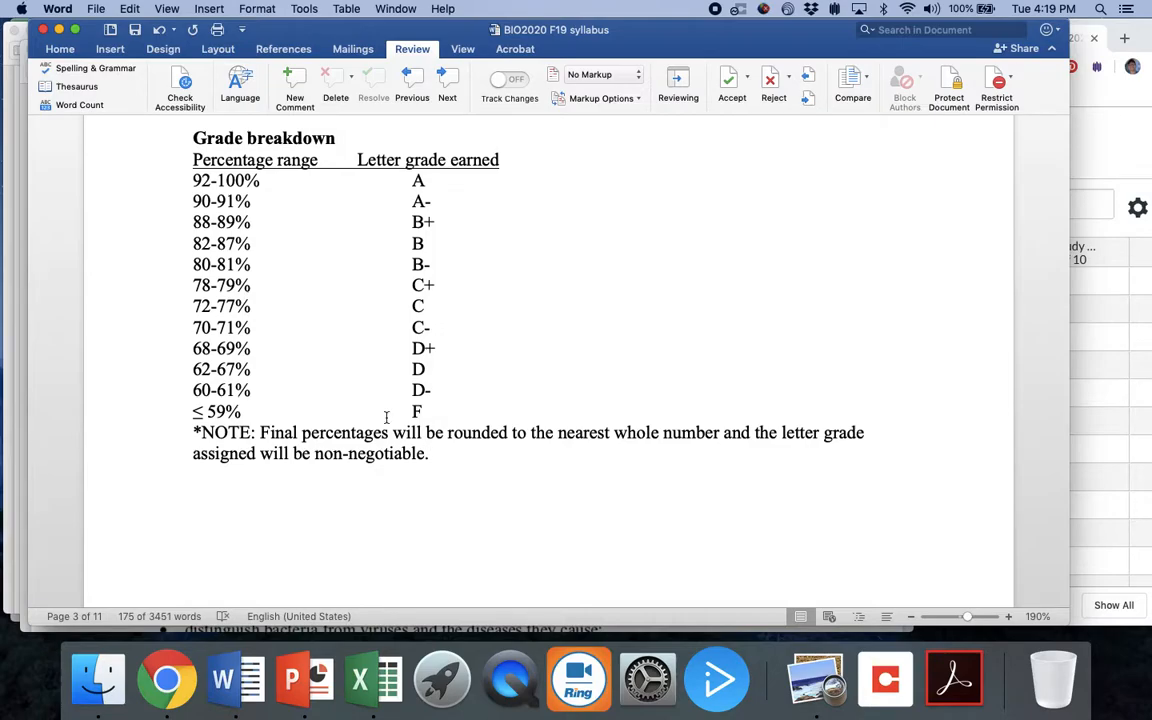
Pick out the 72-77% and 70-71% rows and the C- grade in the grade breakdown.
{"action": "double_click", "coordinate": [203, 310]}
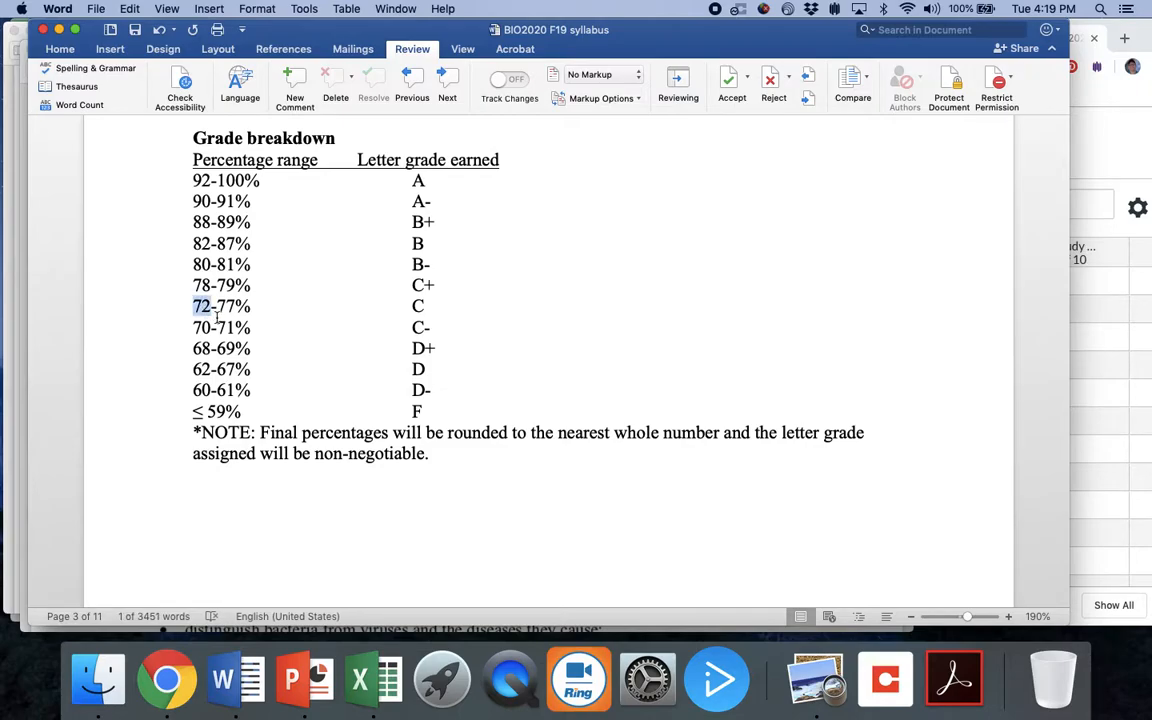
{"action": "double_click", "coordinate": [222, 328]}
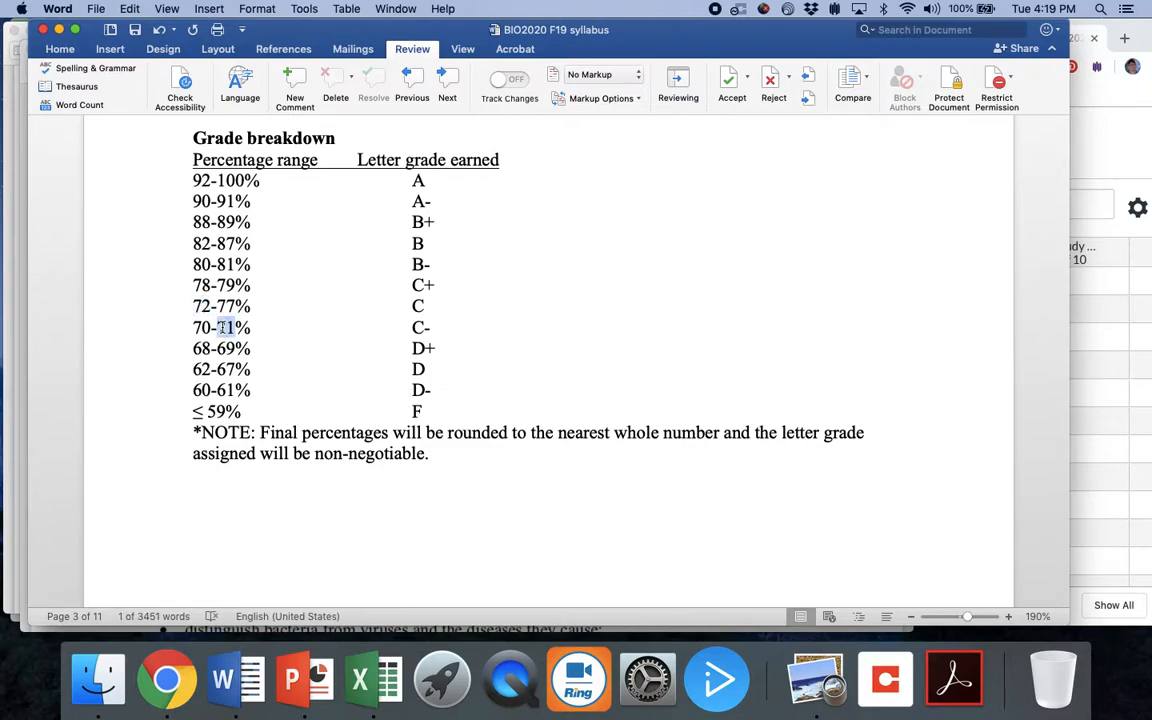
{"action": "double_click", "coordinate": [417, 328]}
{"action": "left_click", "coordinate": [430, 328]}
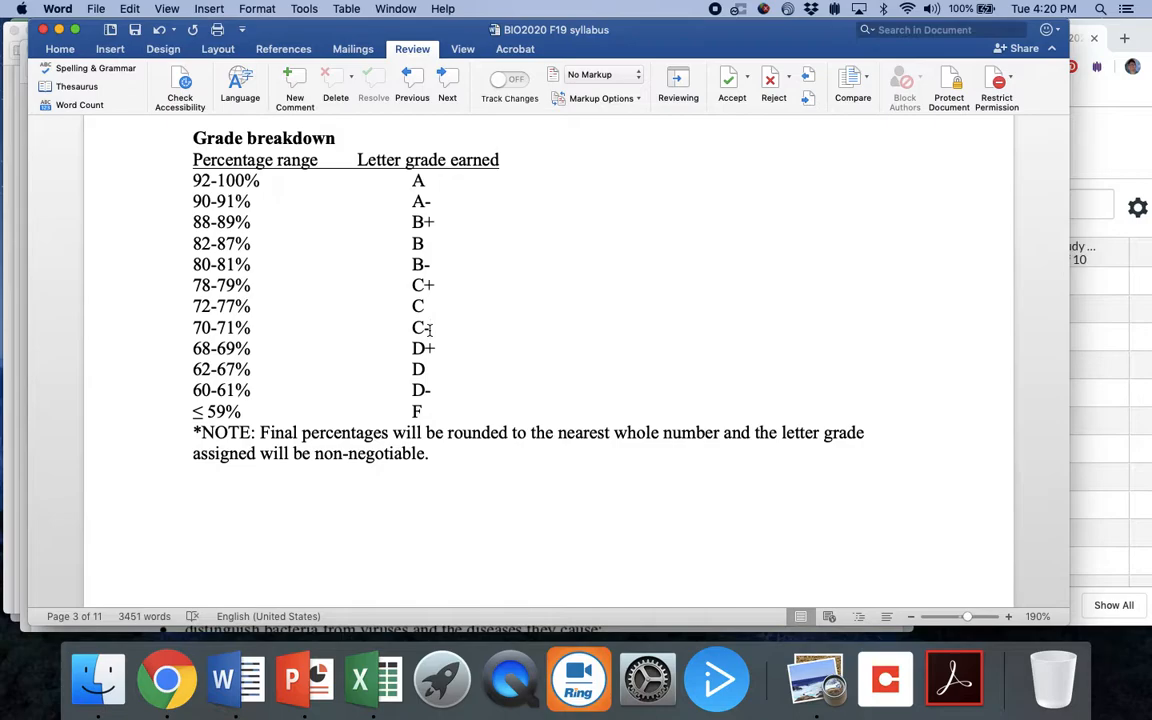
{"action": "scroll", "coordinate": [430, 329], "scroll_direction": "down", "scroll_amount": 3}
{"action": "scroll", "coordinate": [430, 329], "scroll_direction": "down", "scroll_amount": 5}
{"action": "scroll", "coordinate": [430, 329], "scroll_direction": "down", "scroll_amount": 5}
{"action": "scroll", "coordinate": [430, 330], "scroll_direction": "down", "scroll_amount": 3}
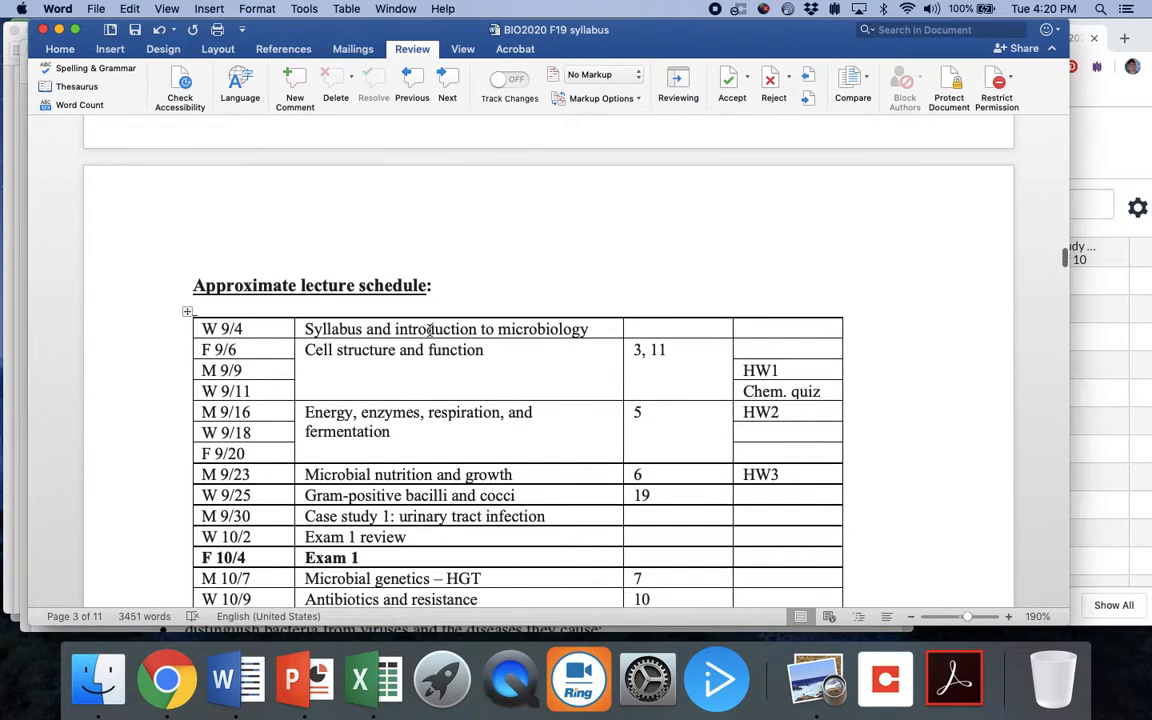
{"action": "scroll", "coordinate": [430, 329], "scroll_direction": "down", "scroll_amount": 2}
{"action": "scroll", "coordinate": [430, 330], "scroll_direction": "down", "scroll_amount": 1}
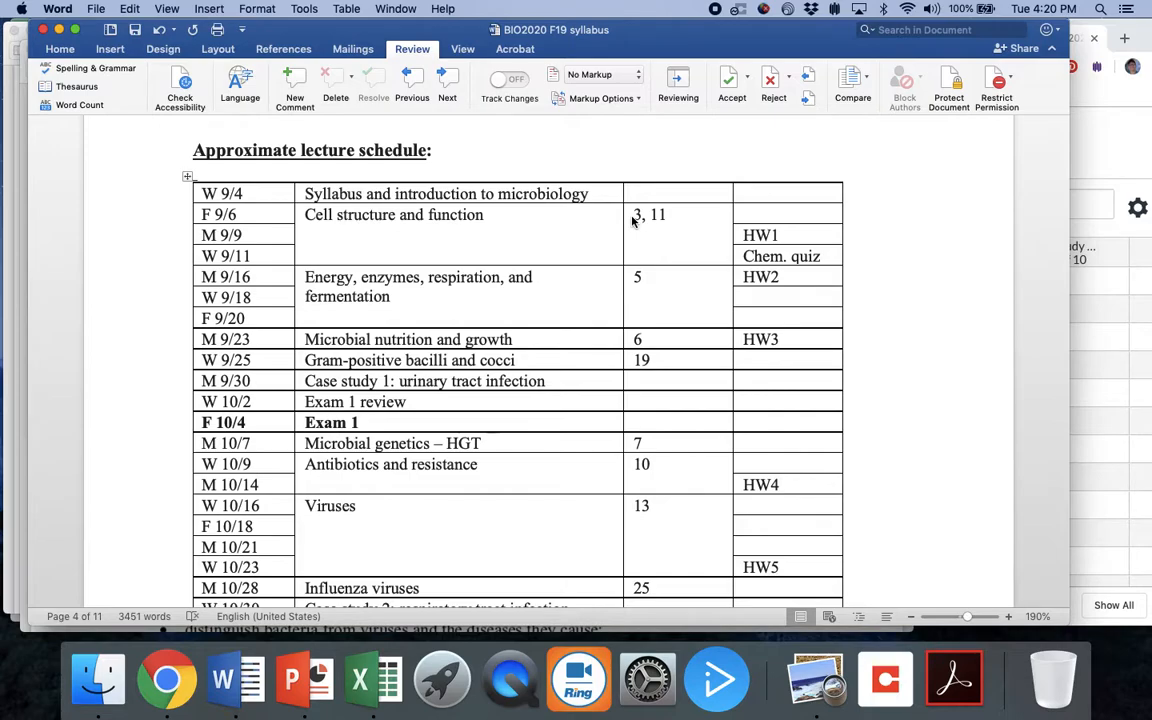
Step through the HW1, 9/9, 9/11 and Exam 1 review cells of the lecture schedule.
{"action": "left_click", "coordinate": [789, 234]}
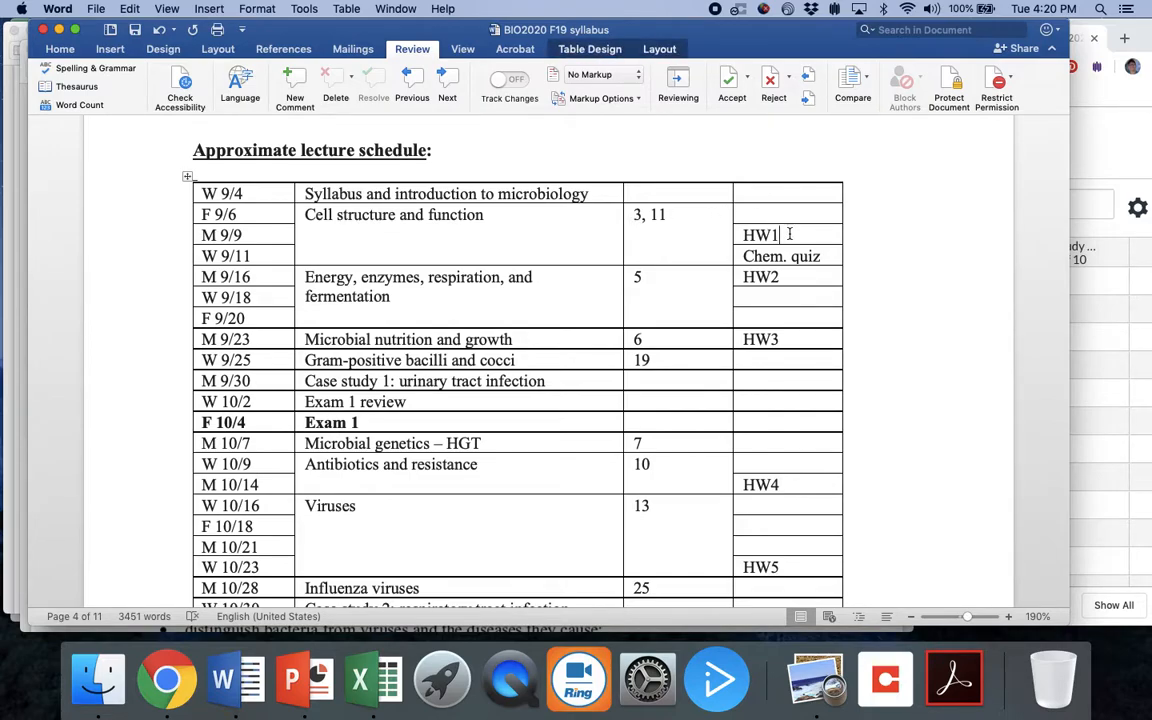
{"action": "left_click", "coordinate": [273, 237]}
{"action": "left_click", "coordinate": [272, 257]}
{"action": "left_click", "coordinate": [428, 402]}
{"action": "scroll", "coordinate": [440, 310], "scroll_direction": "down", "scroll_amount": 5}
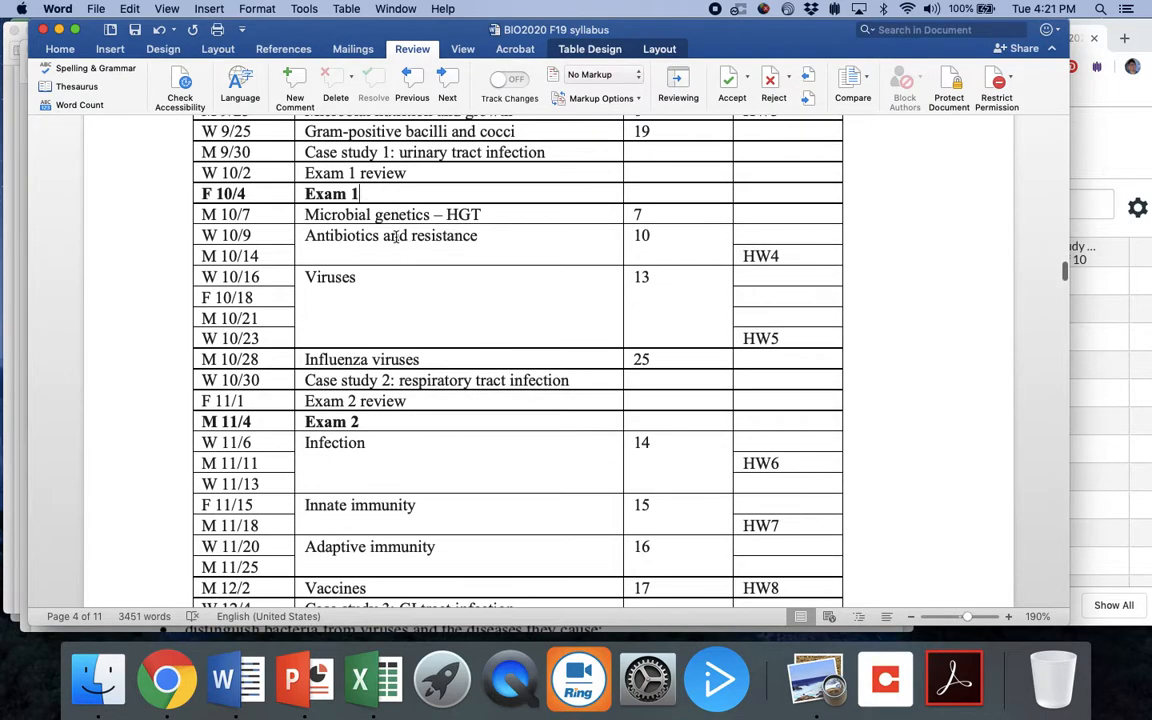
Move through the Exam 2, Exam 3 and final exam rows at the schedule's end.
{"action": "left_click", "coordinate": [388, 421]}
{"action": "scroll", "coordinate": [386, 421], "scroll_direction": "down", "scroll_amount": 1}
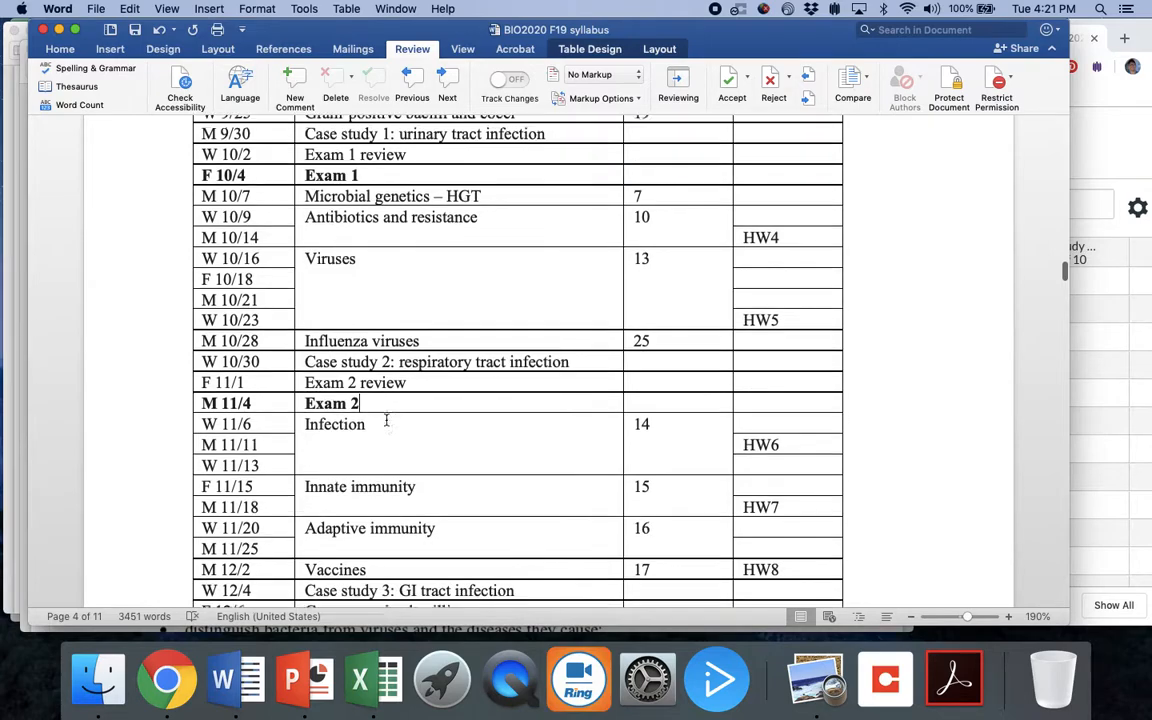
{"action": "scroll", "coordinate": [386, 421], "scroll_direction": "down", "scroll_amount": 4}
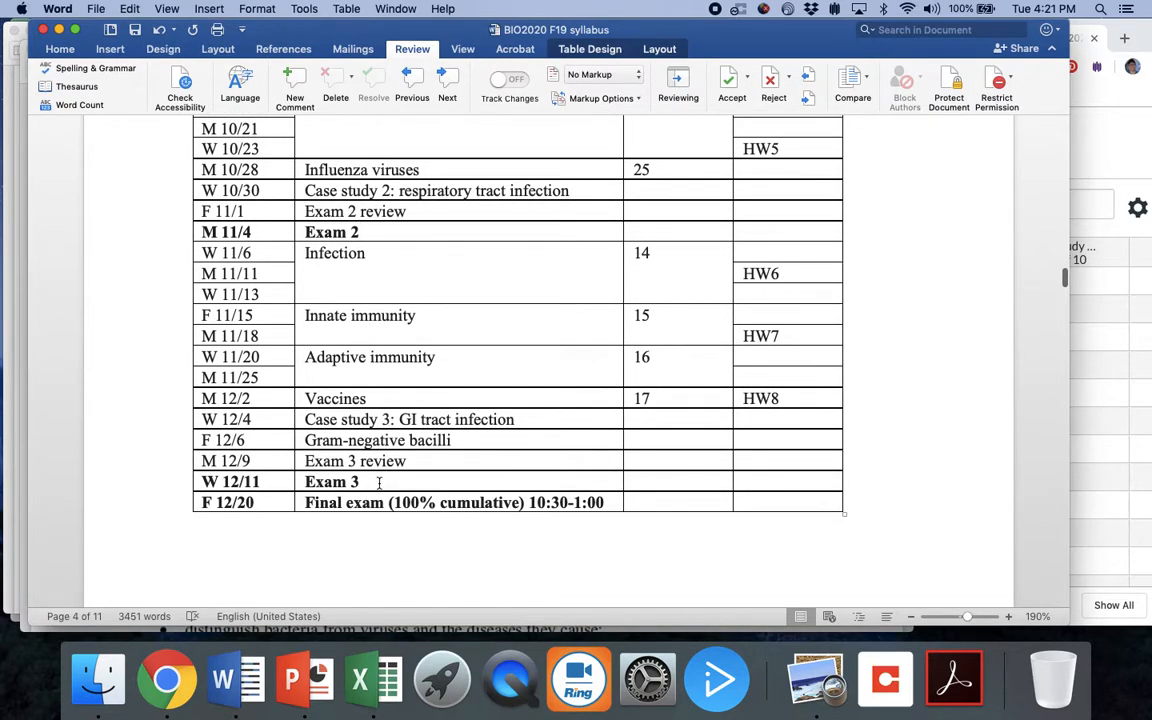
{"action": "left_click", "coordinate": [379, 483]}
{"action": "left_click", "coordinate": [276, 506]}
{"action": "scroll", "coordinate": [468, 442], "scroll_direction": "down", "scroll_amount": 1}
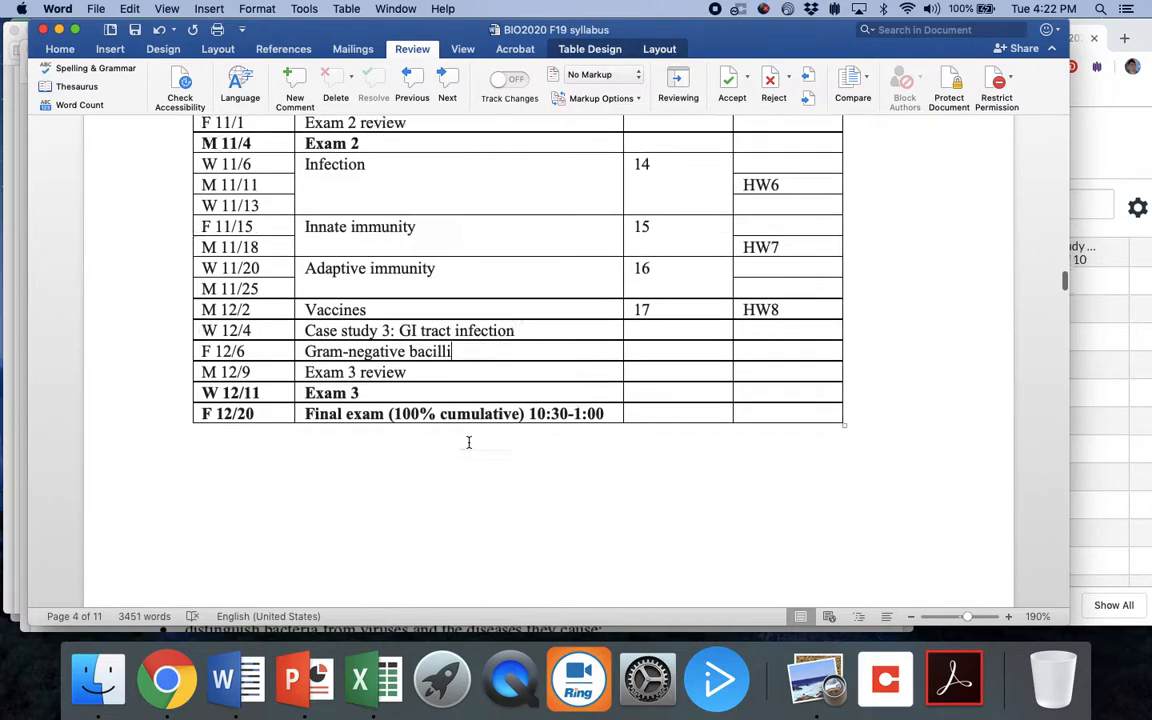
{"action": "scroll", "coordinate": [468, 442], "scroll_direction": "down", "scroll_amount": 5}
{"action": "scroll", "coordinate": [468, 442], "scroll_direction": "down", "scroll_amount": 3}
{"action": "scroll", "coordinate": [468, 442], "scroll_direction": "down", "scroll_amount": 3}
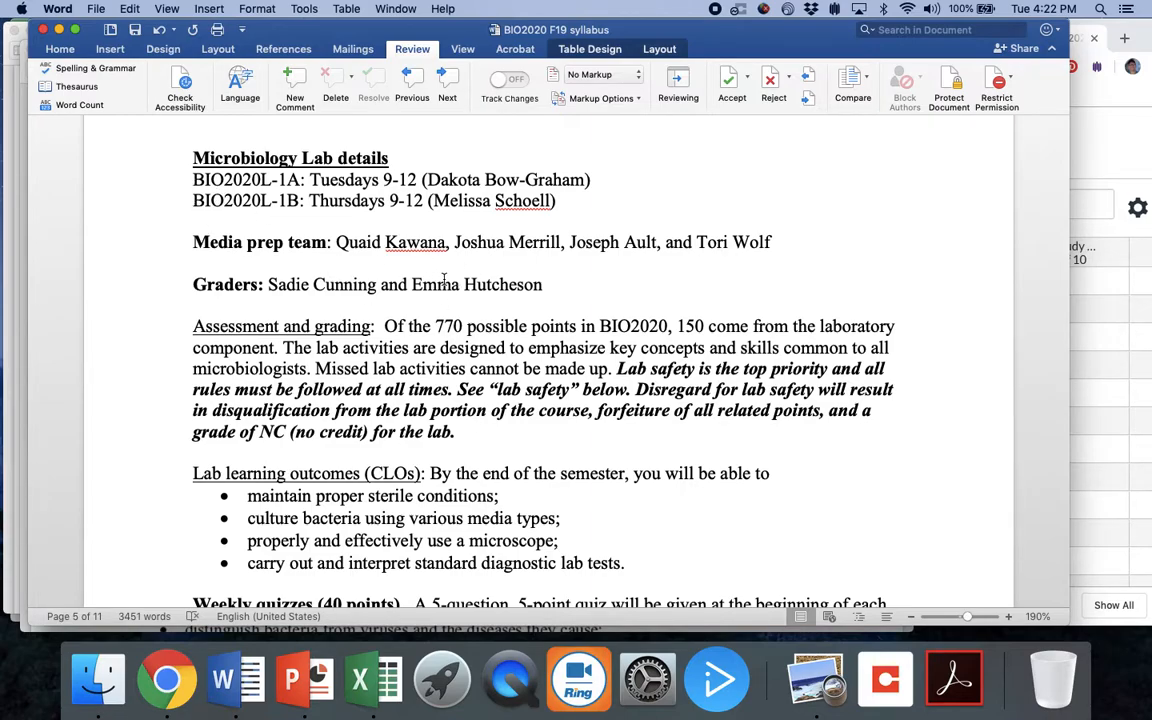
{"action": "scroll", "coordinate": [444, 281], "scroll_direction": "down", "scroll_amount": 2}
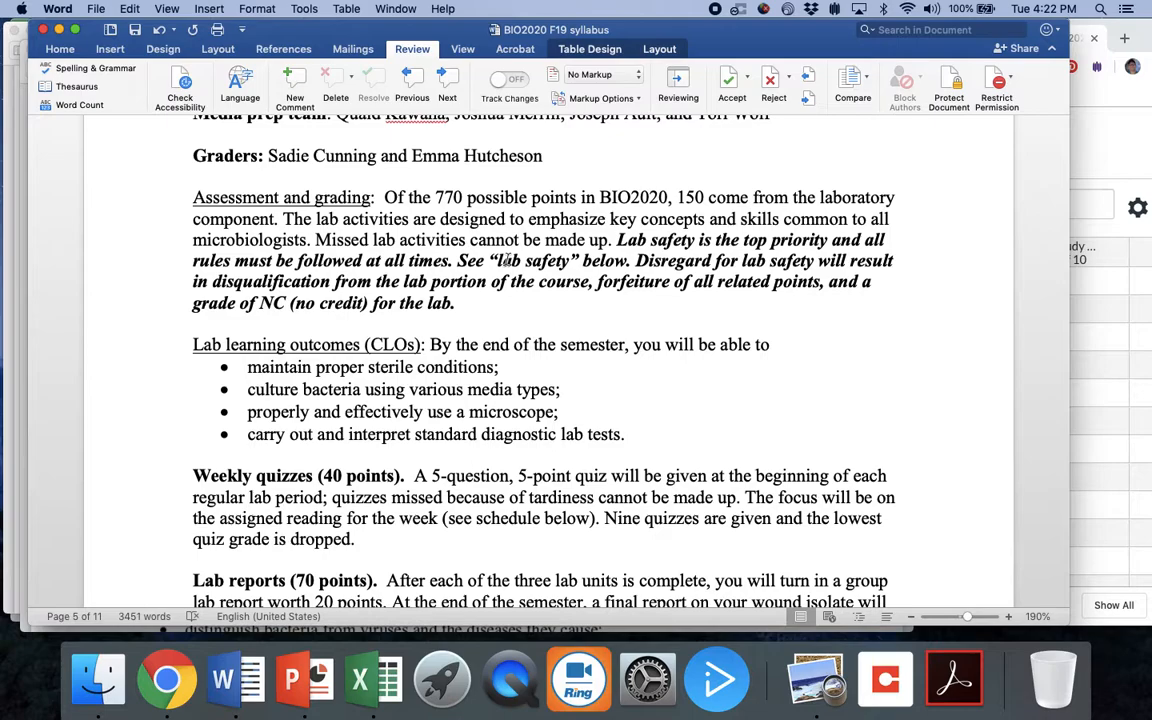
{"action": "scroll", "coordinate": [507, 260], "scroll_direction": "down", "scroll_amount": 3}
{"action": "scroll", "coordinate": [507, 260], "scroll_direction": "down", "scroll_amount": 1}
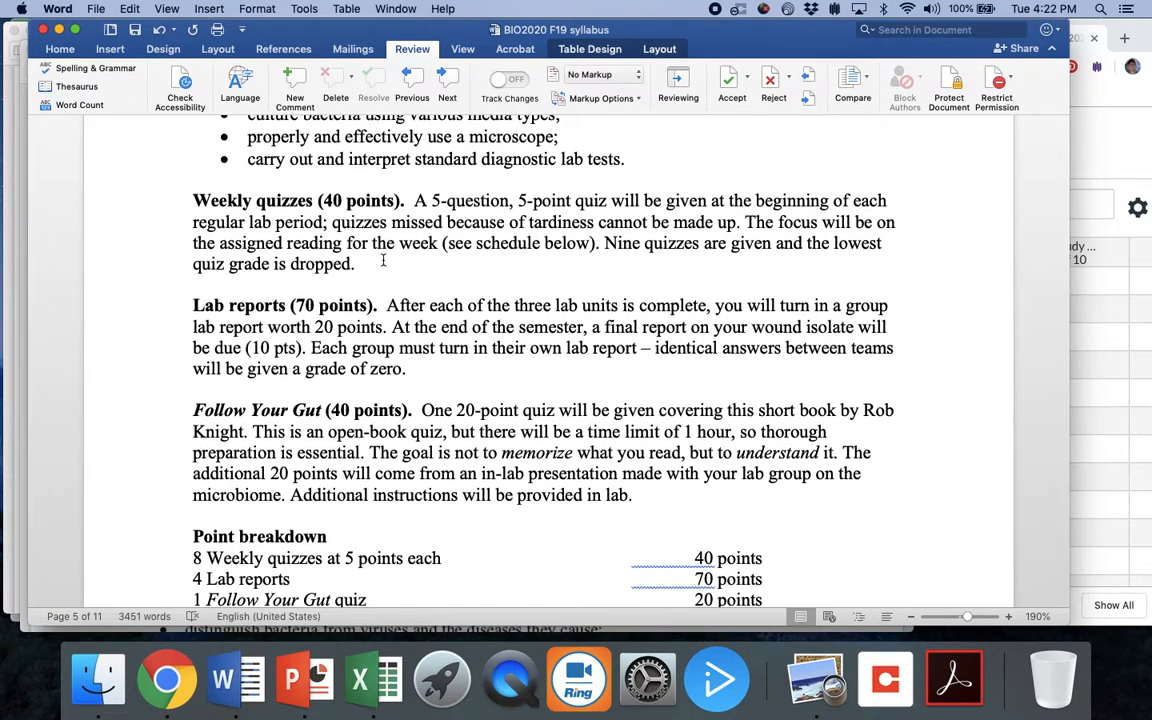
Read through the Weekly quizzes, Lab reports and Follow Your Gut paragraphs of the lab section.
{"action": "left_click", "coordinate": [340, 234]}
{"action": "left_click", "coordinate": [382, 260]}
{"action": "left_click", "coordinate": [412, 370]}
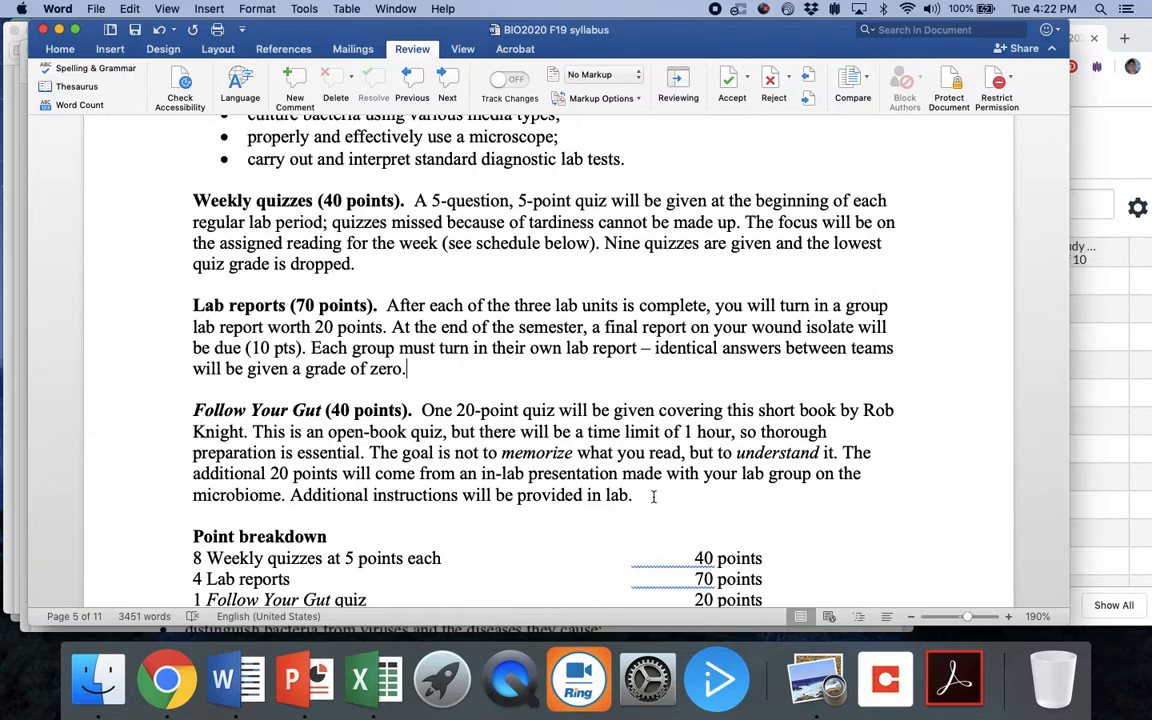
{"action": "left_click", "coordinate": [653, 496]}
{"action": "scroll", "coordinate": [490, 305], "scroll_direction": "down", "scroll_amount": 3}
{"action": "scroll", "coordinate": [470, 320], "scroll_direction": "down", "scroll_amount": 5}
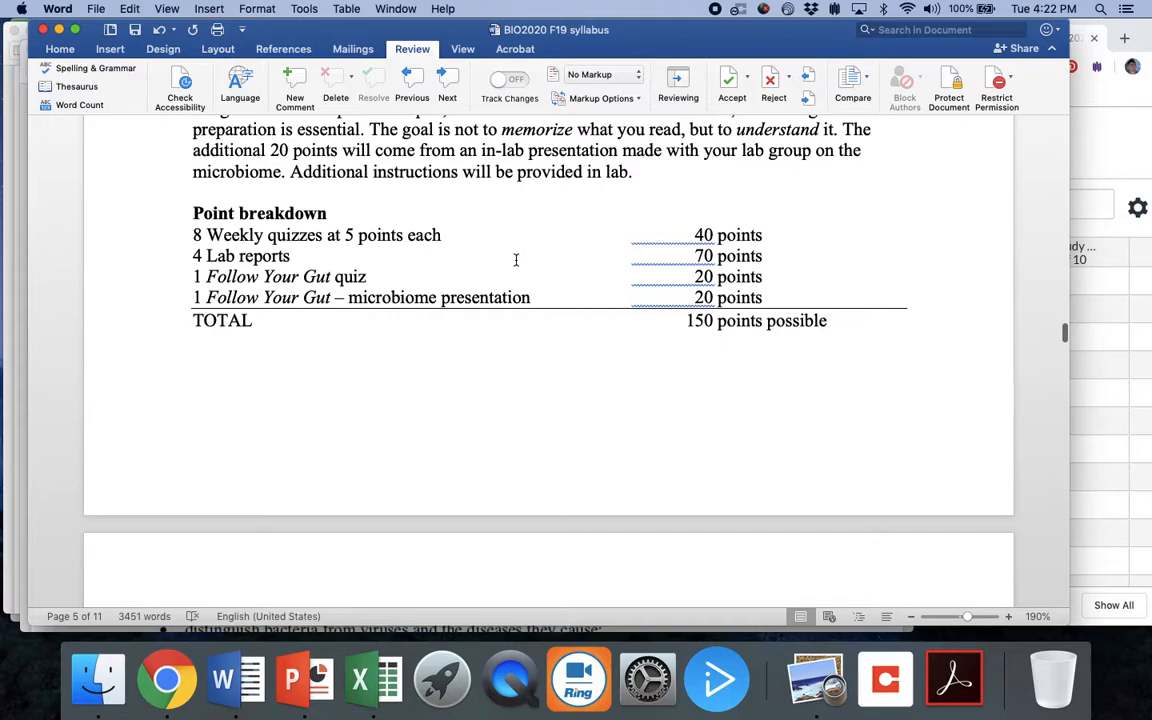
{"action": "scroll", "coordinate": [516, 260], "scroll_direction": "down", "scroll_amount": 1}
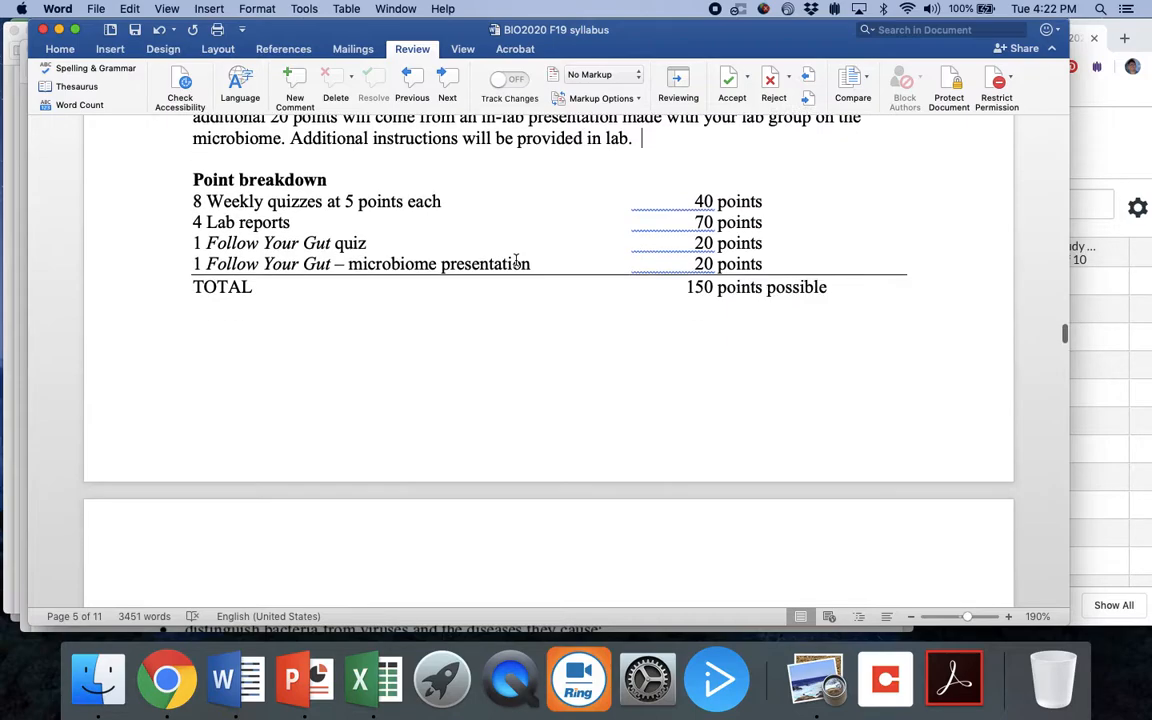
{"action": "scroll", "coordinate": [516, 260], "scroll_direction": "down", "scroll_amount": 5}
{"action": "scroll", "coordinate": [516, 260], "scroll_direction": "down", "scroll_amount": 3}
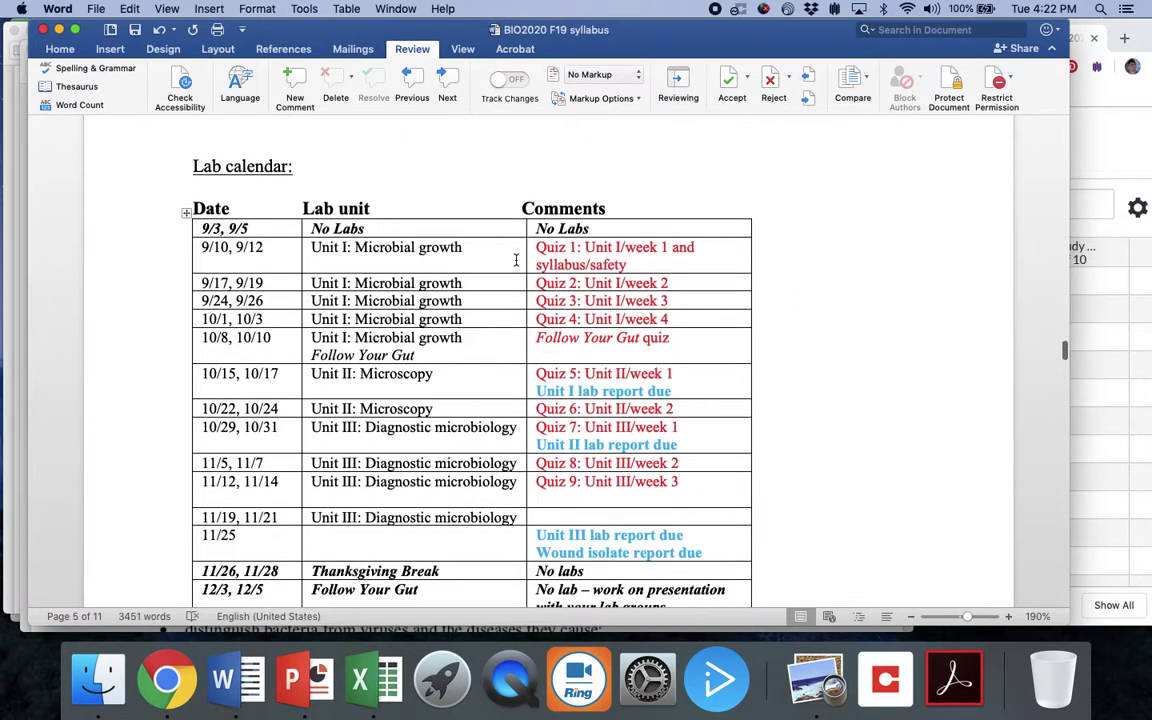
Place the insertion point in the lab calendar table at the Microbial growth cell.
{"action": "left_click", "coordinate": [391, 230]}
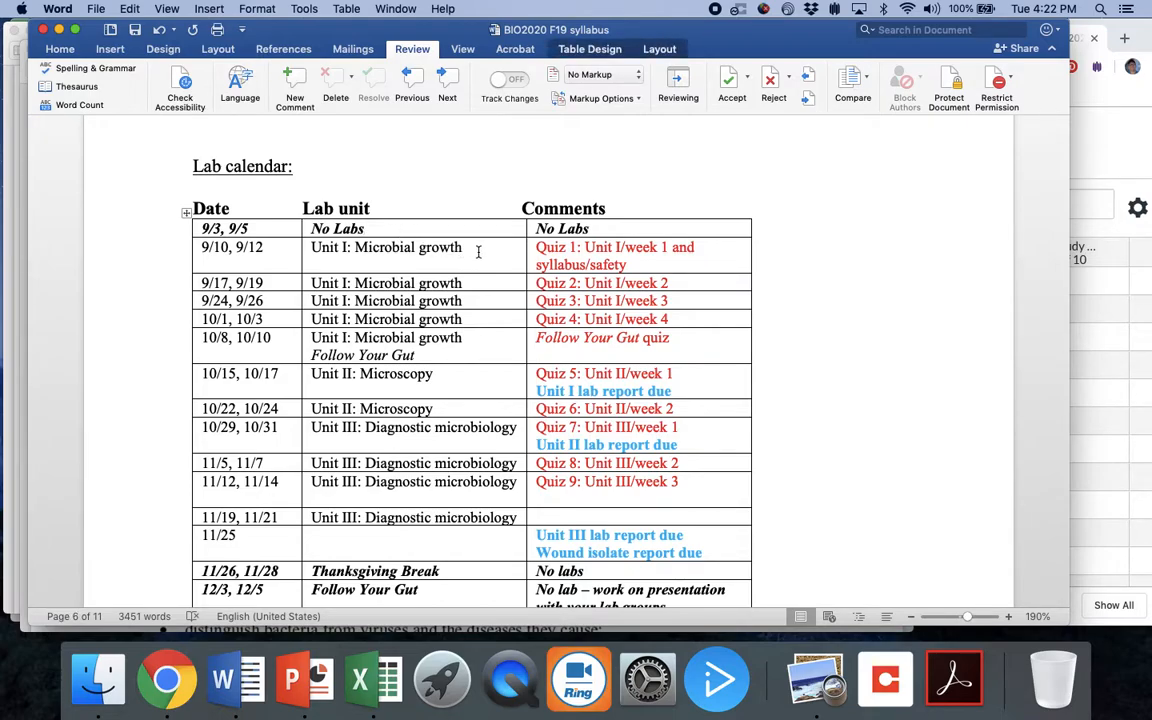
{"action": "left_click", "coordinate": [480, 251]}
{"action": "scroll", "coordinate": [493, 280], "scroll_direction": "down", "scroll_amount": 2}
{"action": "scroll", "coordinate": [493, 280], "scroll_direction": "down", "scroll_amount": 5}
{"action": "scroll", "coordinate": [493, 280], "scroll_direction": "down", "scroll_amount": 5}
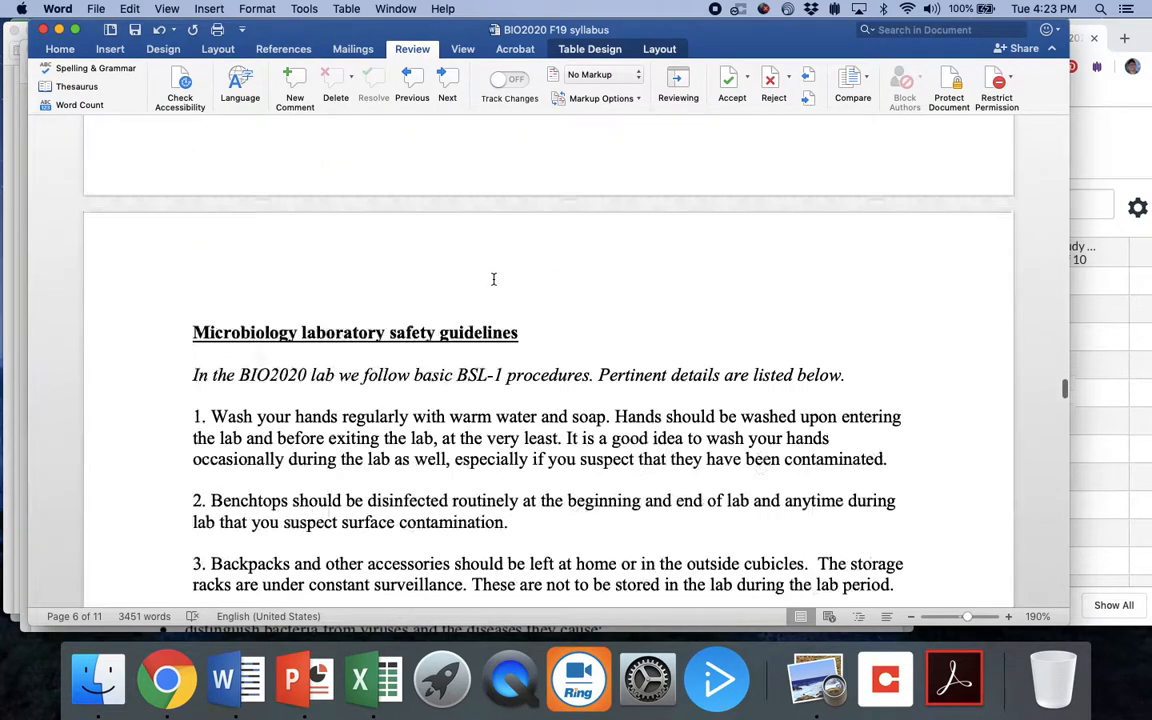
{"action": "scroll", "coordinate": [424, 193], "scroll_direction": "down", "scroll_amount": 2}
{"action": "scroll", "coordinate": [423, 193], "scroll_direction": "down", "scroll_amount": 2}
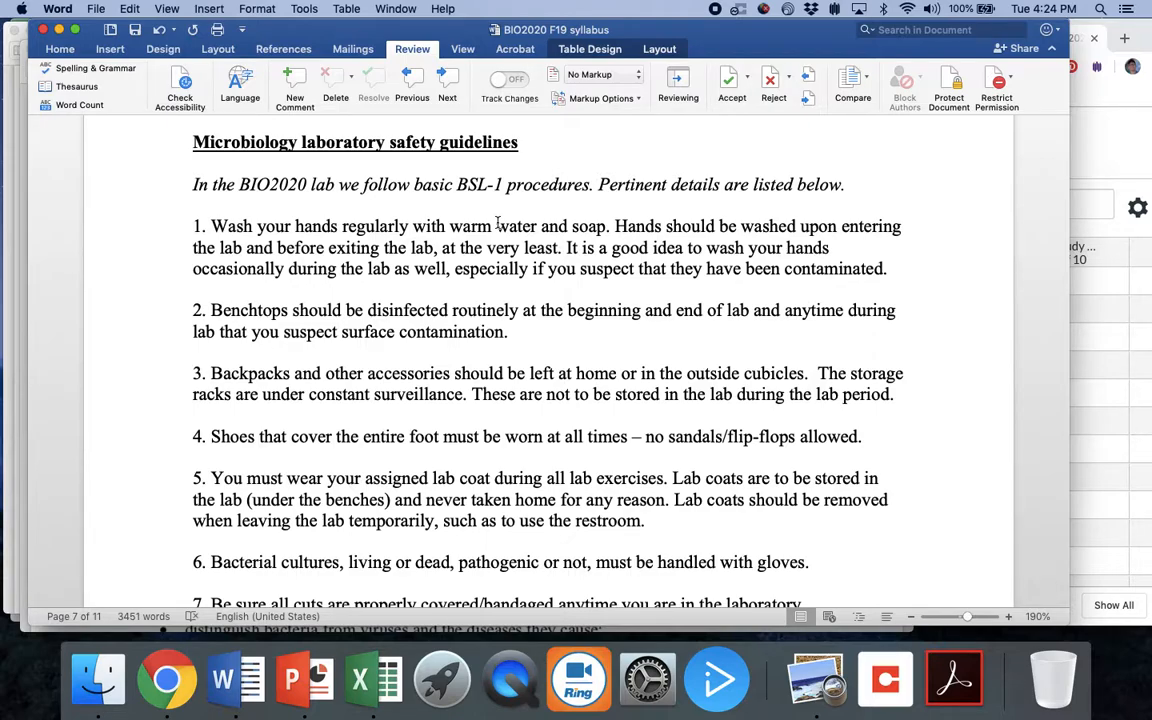
{"action": "scroll", "coordinate": [450, 240], "scroll_direction": "down", "scroll_amount": 10}
{"action": "scroll", "coordinate": [424, 265], "scroll_direction": "down", "scroll_amount": 10}
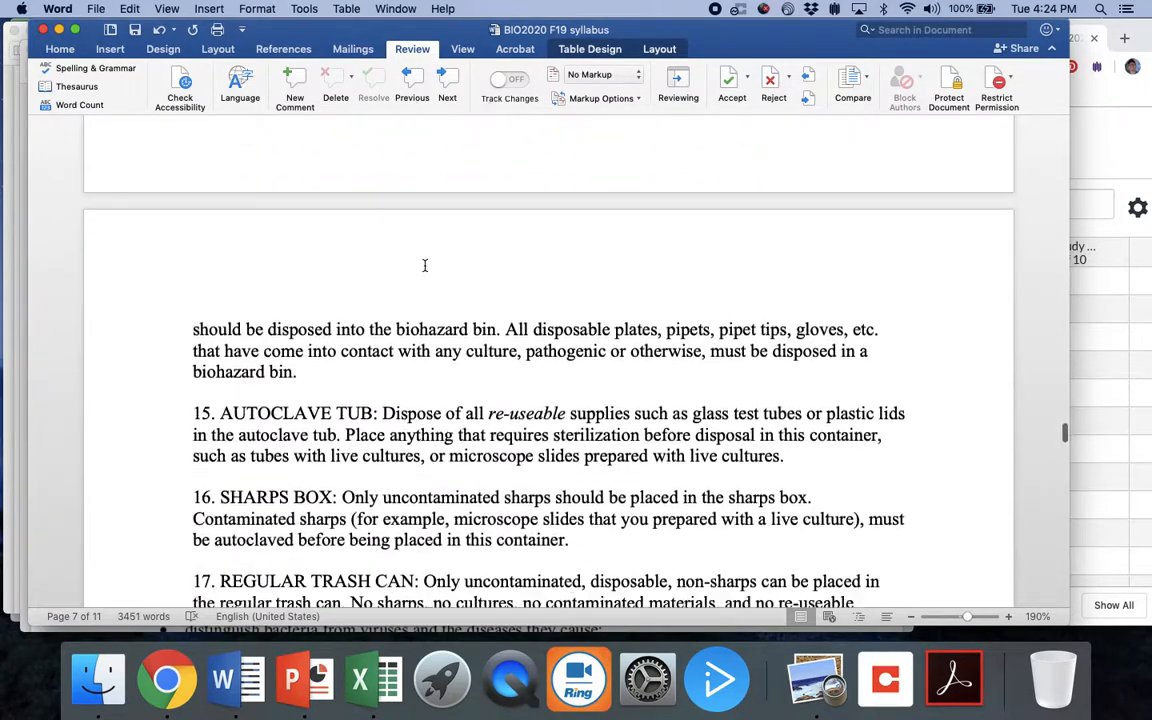
{"action": "scroll", "coordinate": [424, 265], "scroll_direction": "down", "scroll_amount": 5}
{"action": "scroll", "coordinate": [424, 265], "scroll_direction": "down", "scroll_amount": 10}
{"action": "scroll", "coordinate": [424, 265], "scroll_direction": "up", "scroll_amount": 3}
{"action": "scroll", "coordinate": [424, 265], "scroll_direction": "up", "scroll_amount": 1}
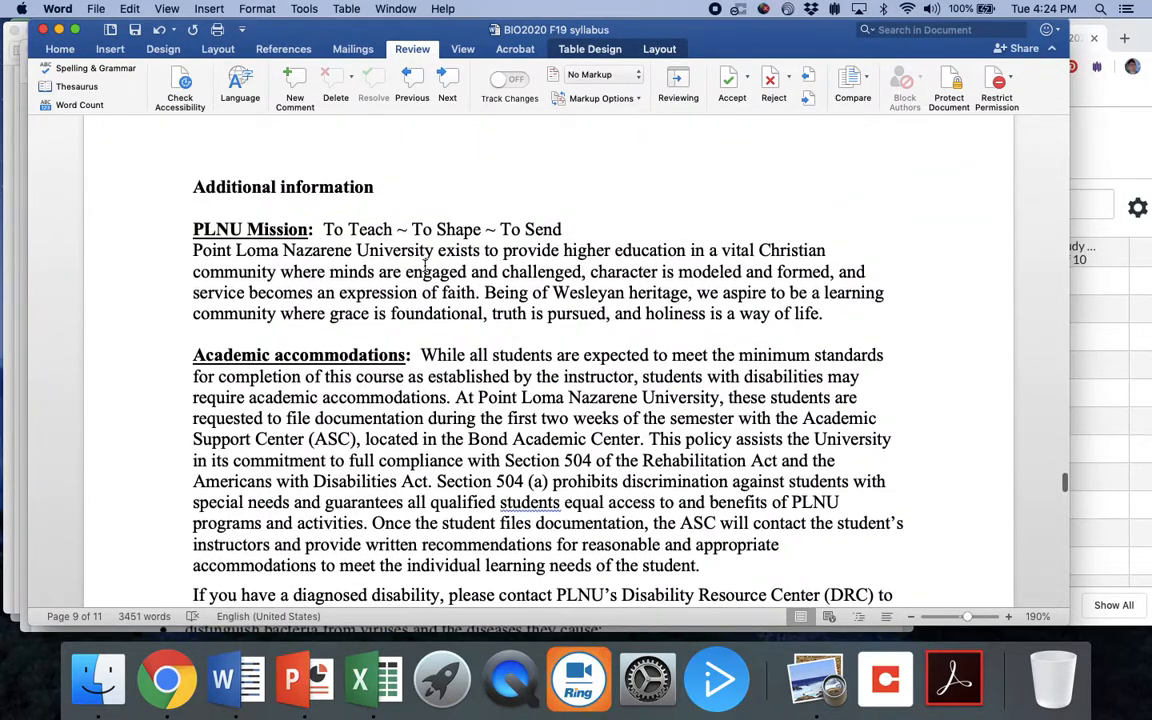
{"action": "scroll", "coordinate": [424, 265], "scroll_direction": "down", "scroll_amount": 3}
{"action": "scroll", "coordinate": [424, 265], "scroll_direction": "down", "scroll_amount": 2}
{"action": "scroll", "coordinate": [424, 265], "scroll_direction": "down", "scroll_amount": 5}
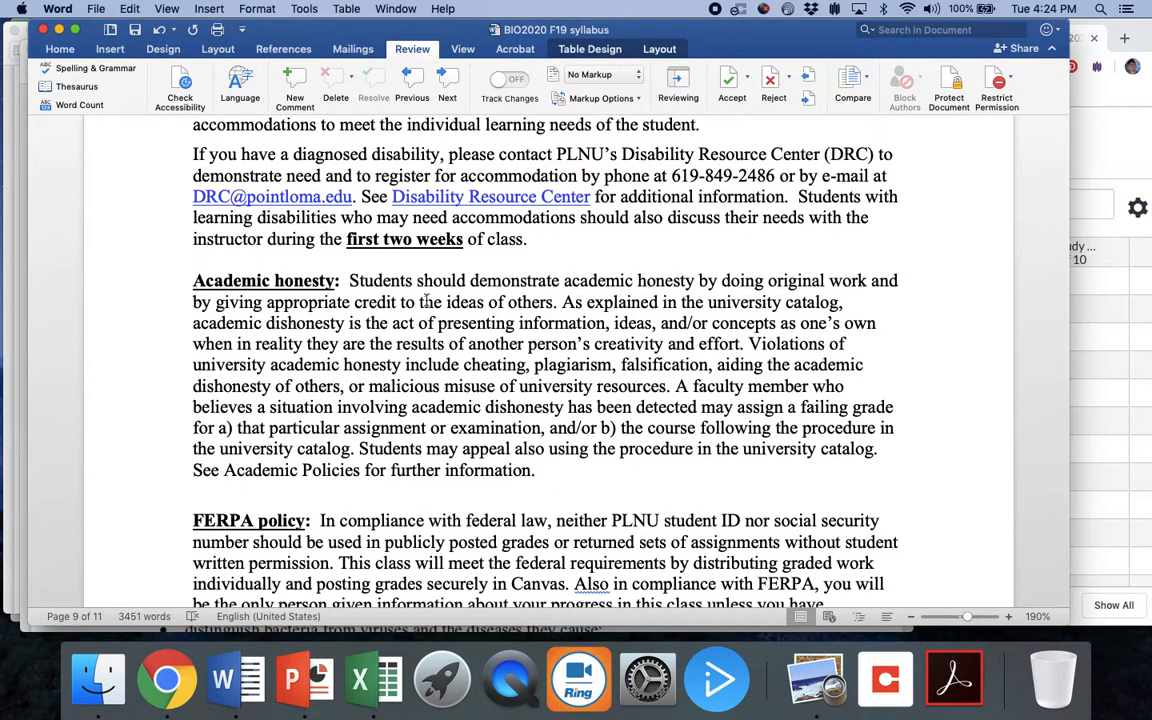
{"action": "scroll", "coordinate": [425, 300], "scroll_direction": "down", "scroll_amount": 4}
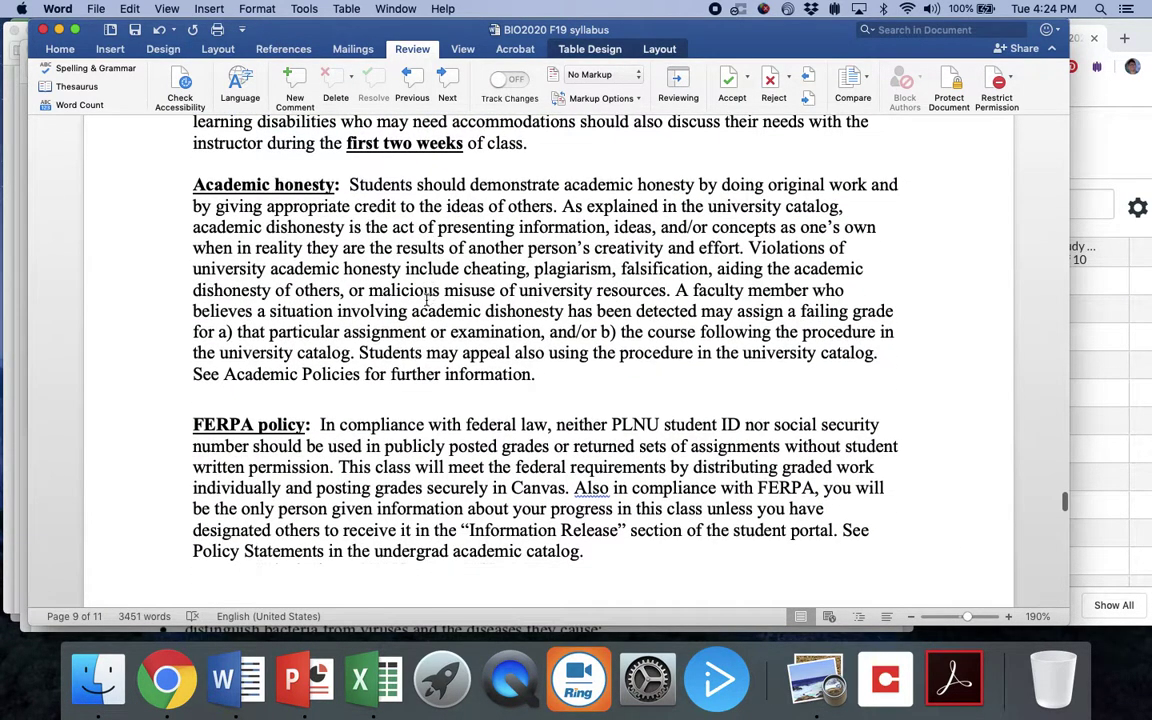
Mark and clear the last word of the academic honesty paragraph while reading.
{"action": "double_click", "coordinate": [474, 368]}
{"action": "scroll", "coordinate": [474, 368], "scroll_direction": "down", "scroll_amount": 6}
{"action": "left_click", "coordinate": [472, 367]}
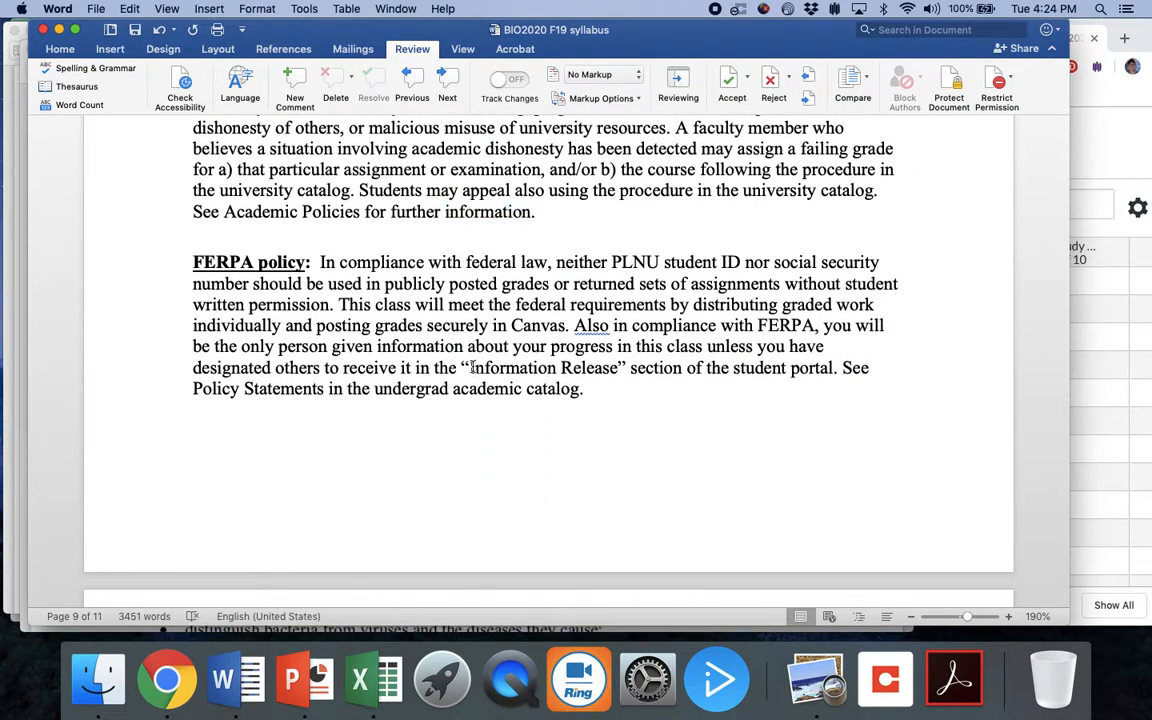
{"action": "scroll", "coordinate": [473, 367], "scroll_direction": "down", "scroll_amount": 7}
{"action": "scroll", "coordinate": [473, 367], "scroll_direction": "down", "scroll_amount": 8}
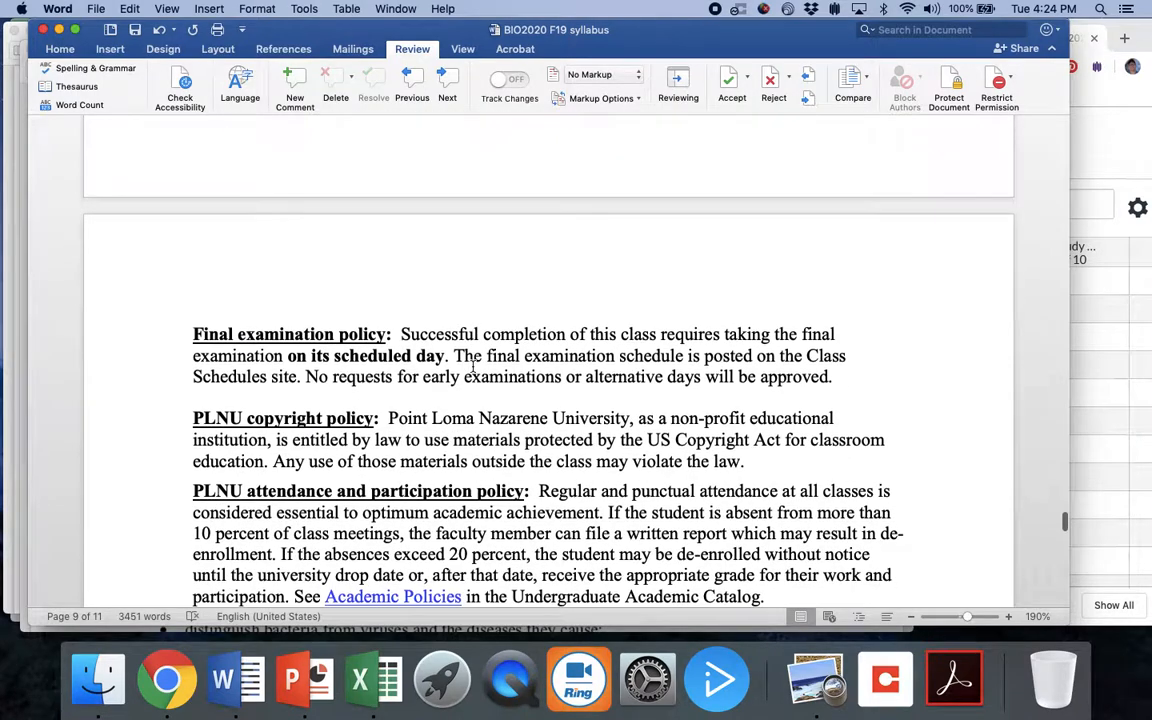
{"action": "scroll", "coordinate": [476, 300], "scroll_direction": "down", "scroll_amount": 5}
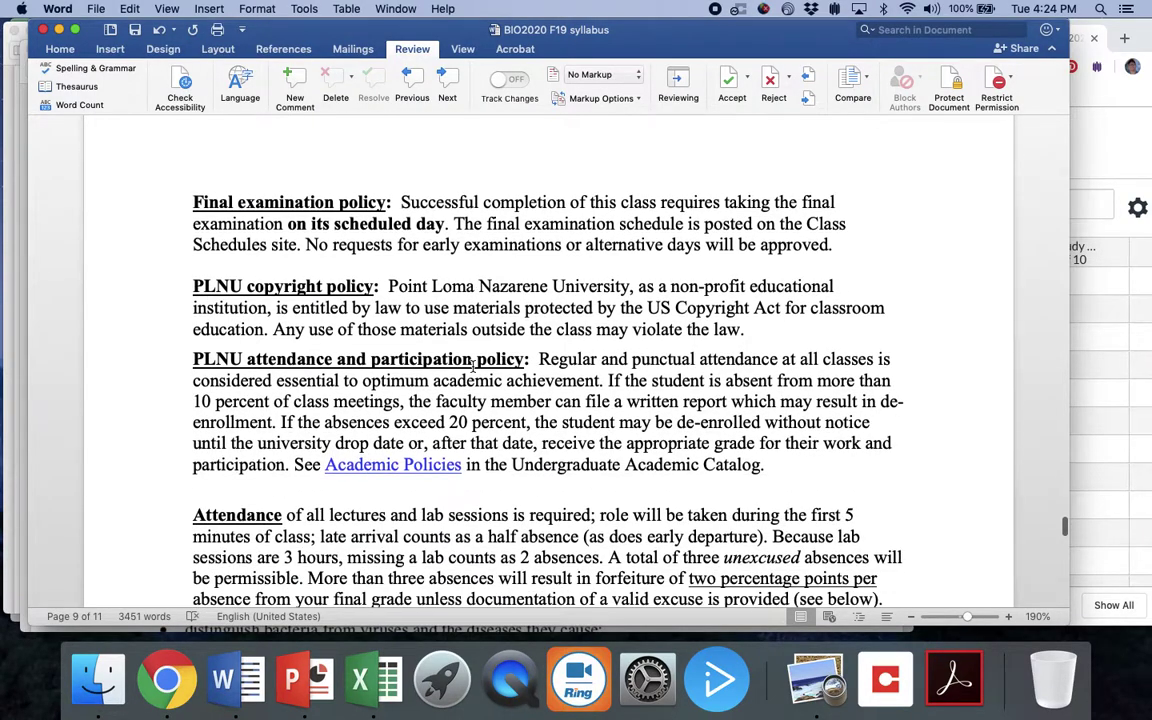
Mark the words examinations and attendance while reading the final exam and attendance policies.
{"action": "double_click", "coordinate": [480, 244]}
{"action": "left_click", "coordinate": [557, 246]}
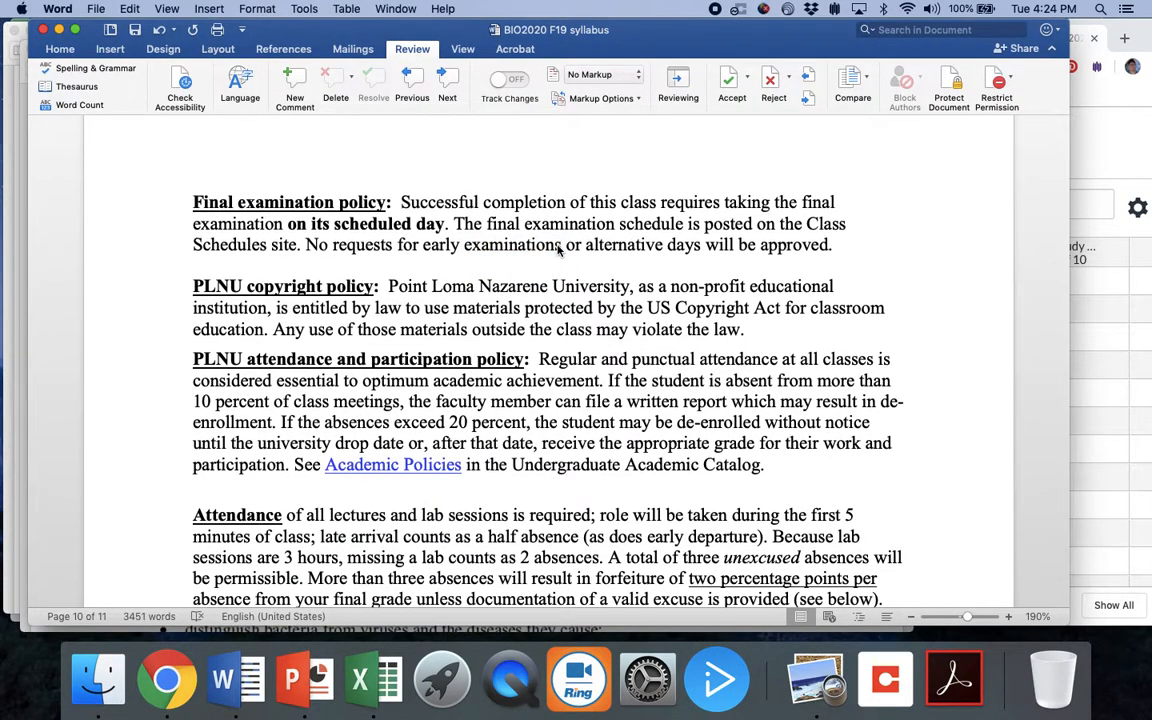
{"action": "scroll", "coordinate": [557, 246], "scroll_direction": "down", "scroll_amount": 3}
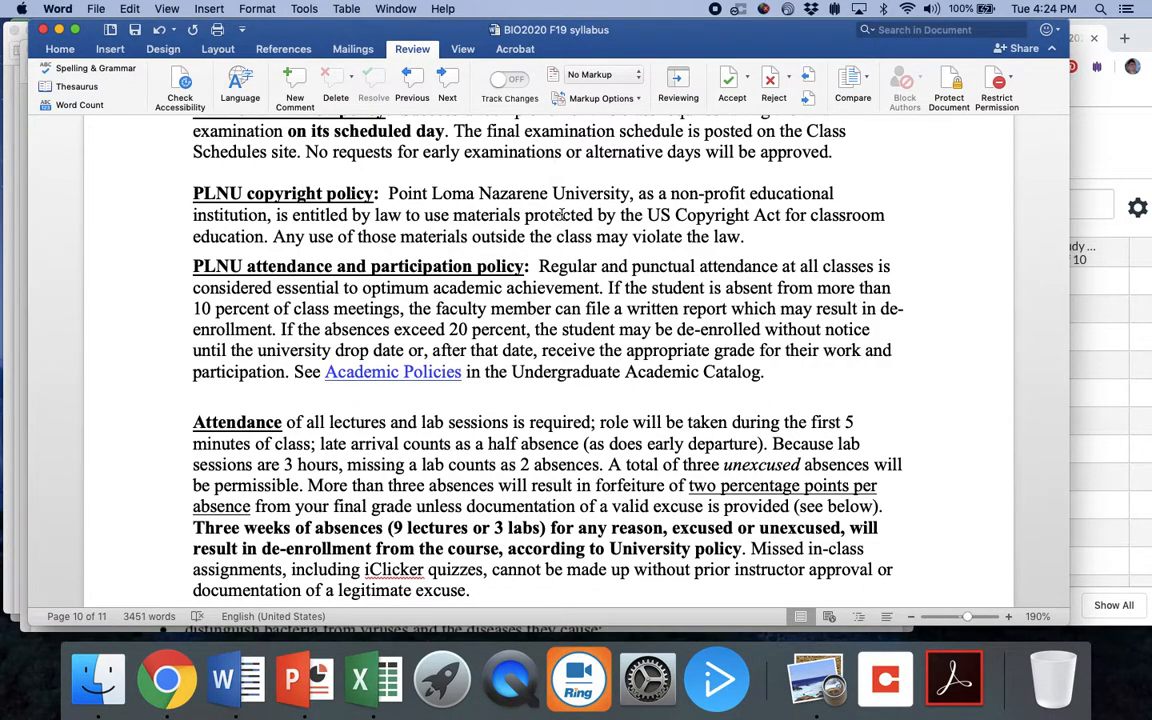
{"action": "scroll", "coordinate": [562, 214], "scroll_direction": "down", "scroll_amount": 3}
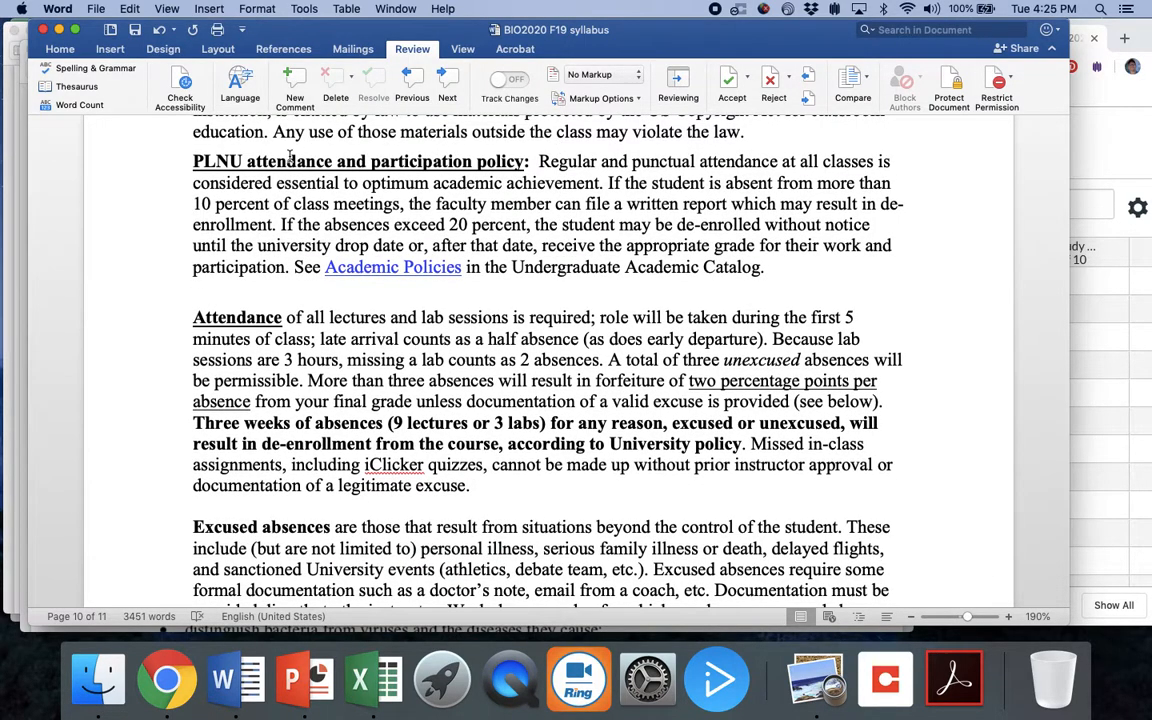
{"action": "double_click", "coordinate": [285, 161]}
{"action": "scroll", "coordinate": [575, 245], "scroll_direction": "down", "scroll_amount": 2}
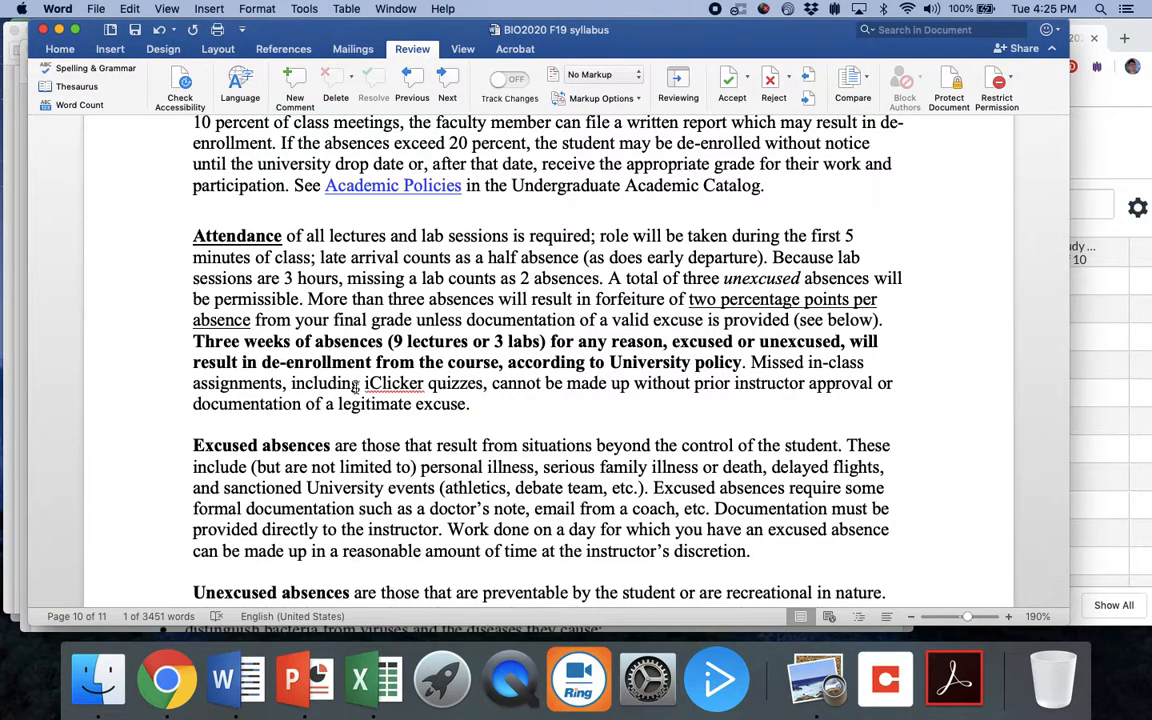
{"action": "scroll", "coordinate": [425, 350], "scroll_direction": "up", "scroll_amount": 3}
{"action": "scroll", "coordinate": [425, 350], "scroll_direction": "down", "scroll_amount": 3}
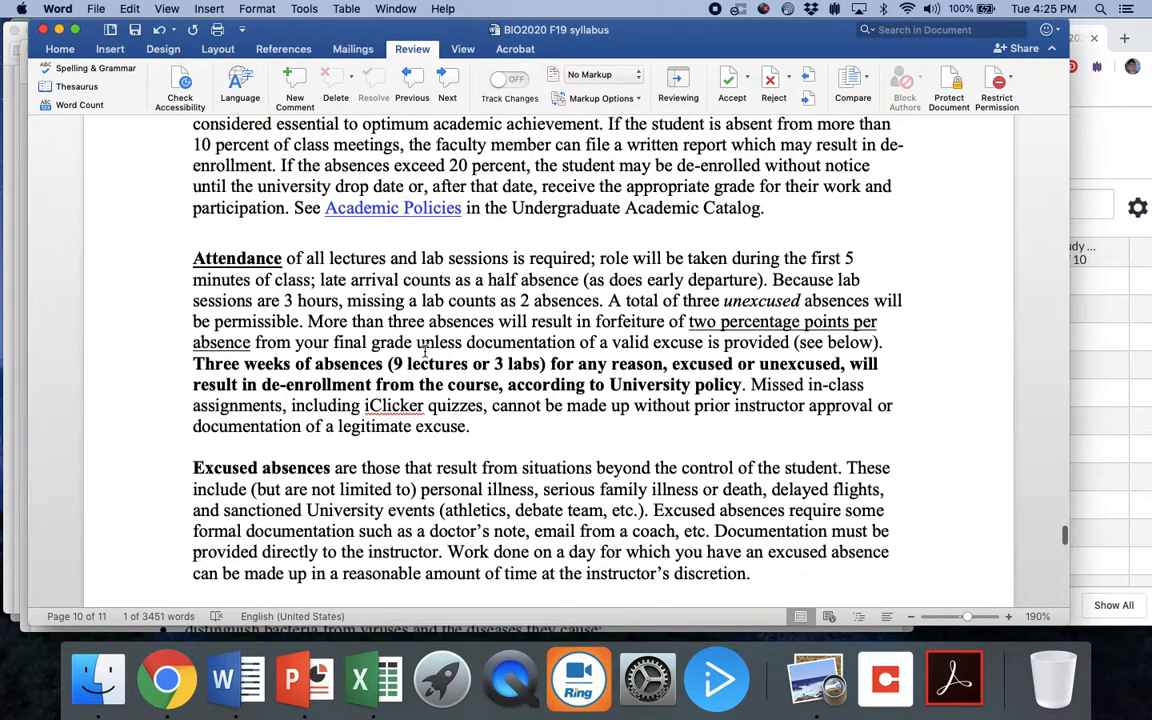
{"action": "scroll", "coordinate": [425, 350], "scroll_direction": "down", "scroll_amount": 3}
{"action": "scroll", "coordinate": [425, 350], "scroll_direction": "down", "scroll_amount": 3}
{"action": "scroll", "coordinate": [425, 350], "scroll_direction": "down", "scroll_amount": 3}
{"action": "scroll", "coordinate": [425, 350], "scroll_direction": "down", "scroll_amount": 1}
{"action": "scroll", "coordinate": [425, 351], "scroll_direction": "down", "scroll_amount": 2}
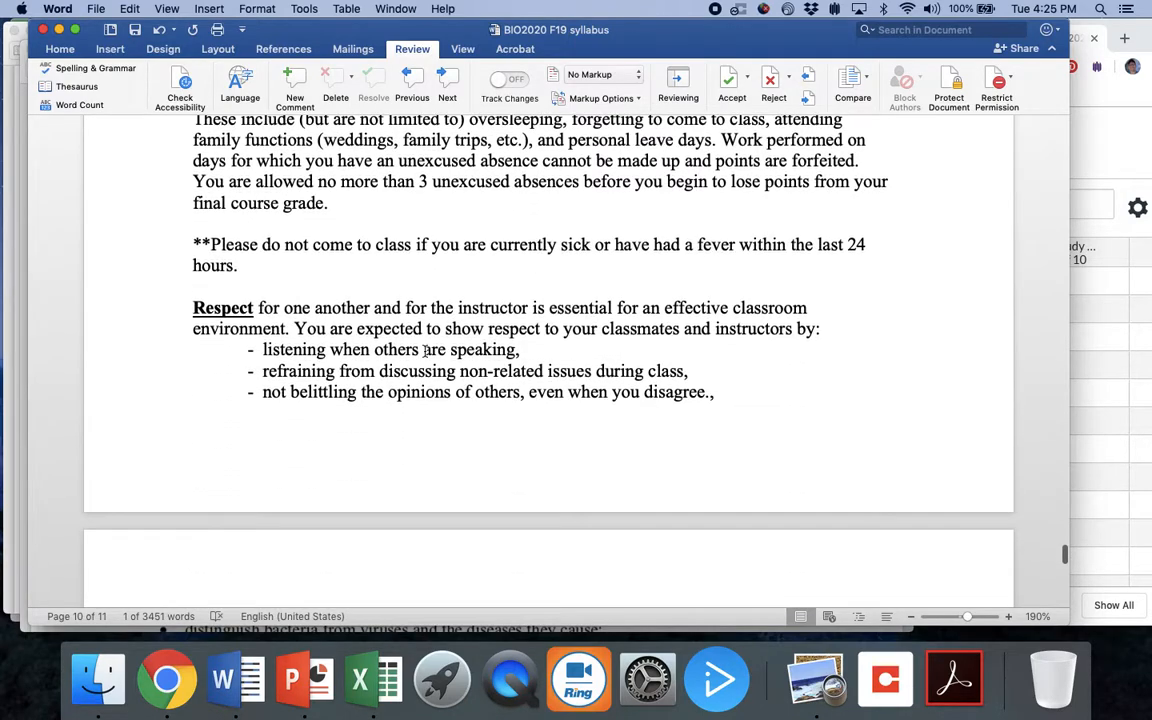
{"action": "scroll", "coordinate": [425, 350], "scroll_direction": "down", "scroll_amount": 2}
{"action": "scroll", "coordinate": [425, 350], "scroll_direction": "down", "scroll_amount": 2}
{"action": "scroll", "coordinate": [425, 348], "scroll_direction": "down", "scroll_amount": 2}
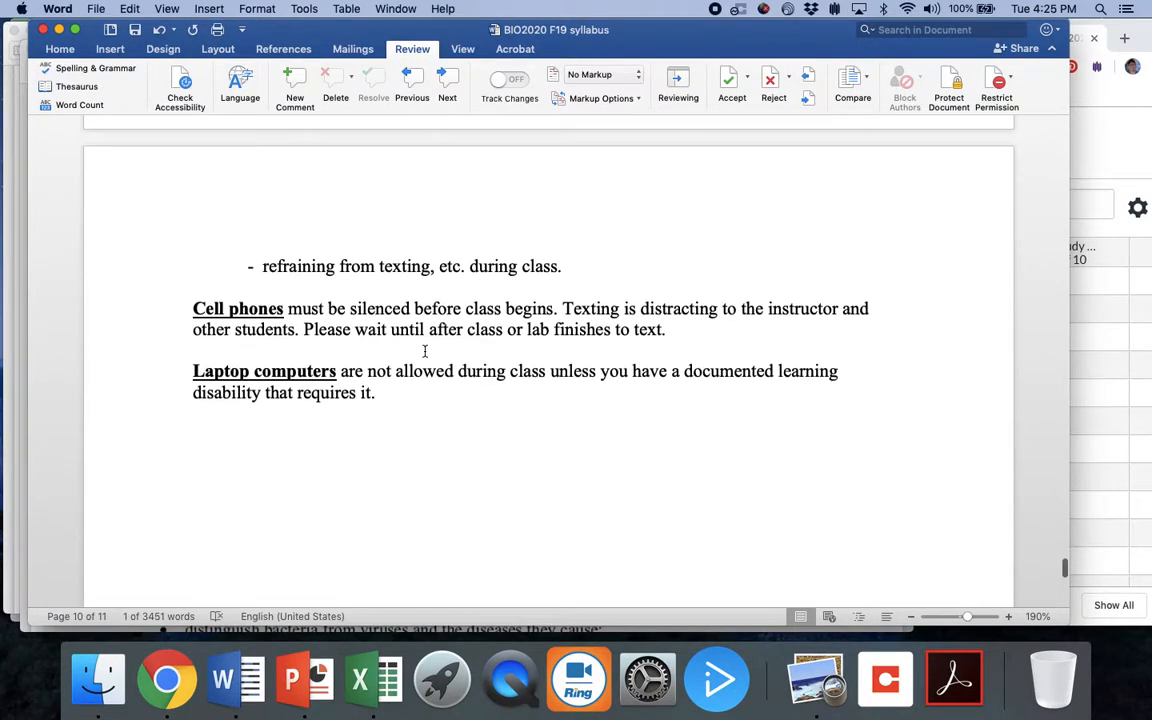
Clear the word selection after reaching the cell phone and laptop rules.
{"action": "left_click", "coordinate": [674, 331]}
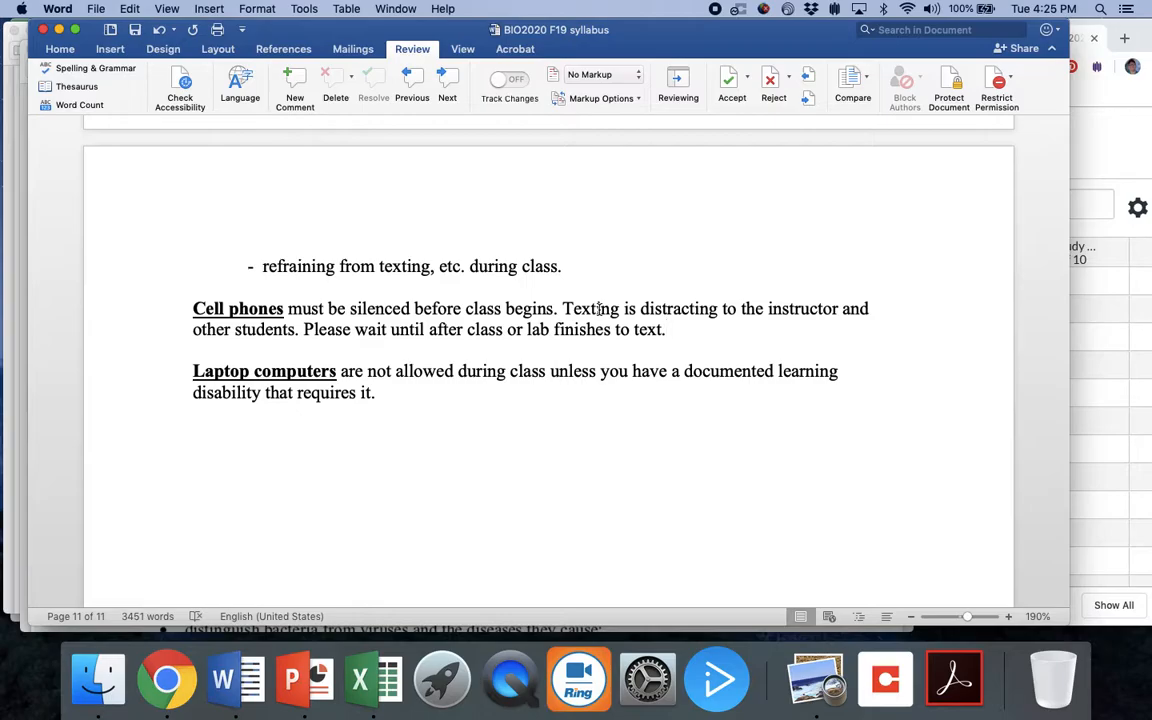
{"action": "scroll", "coordinate": [599, 309], "scroll_direction": "down", "scroll_amount": 3}
{"action": "scroll", "coordinate": [599, 309], "scroll_direction": "down", "scroll_amount": 3}
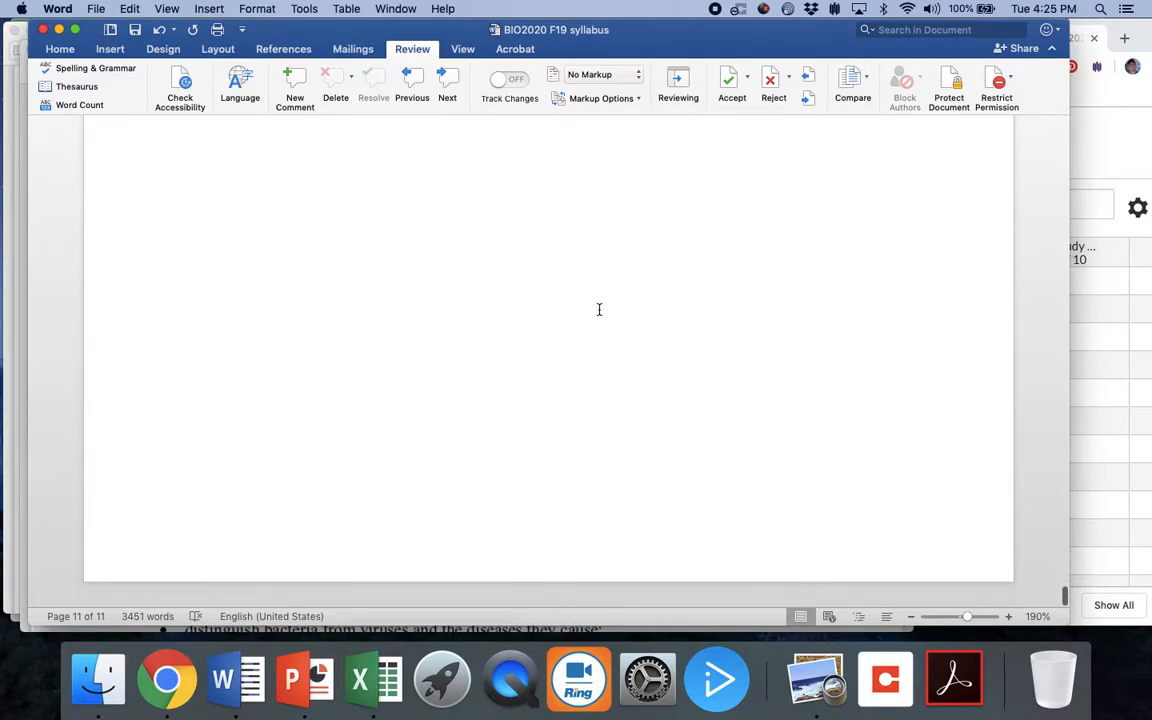
{"action": "scroll", "coordinate": [599, 309], "scroll_direction": "up", "scroll_amount": 5}
{"action": "scroll", "coordinate": [599, 309], "scroll_direction": "up", "scroll_amount": 10}
{"action": "scroll", "coordinate": [599, 309], "scroll_direction": "up", "scroll_amount": 10}
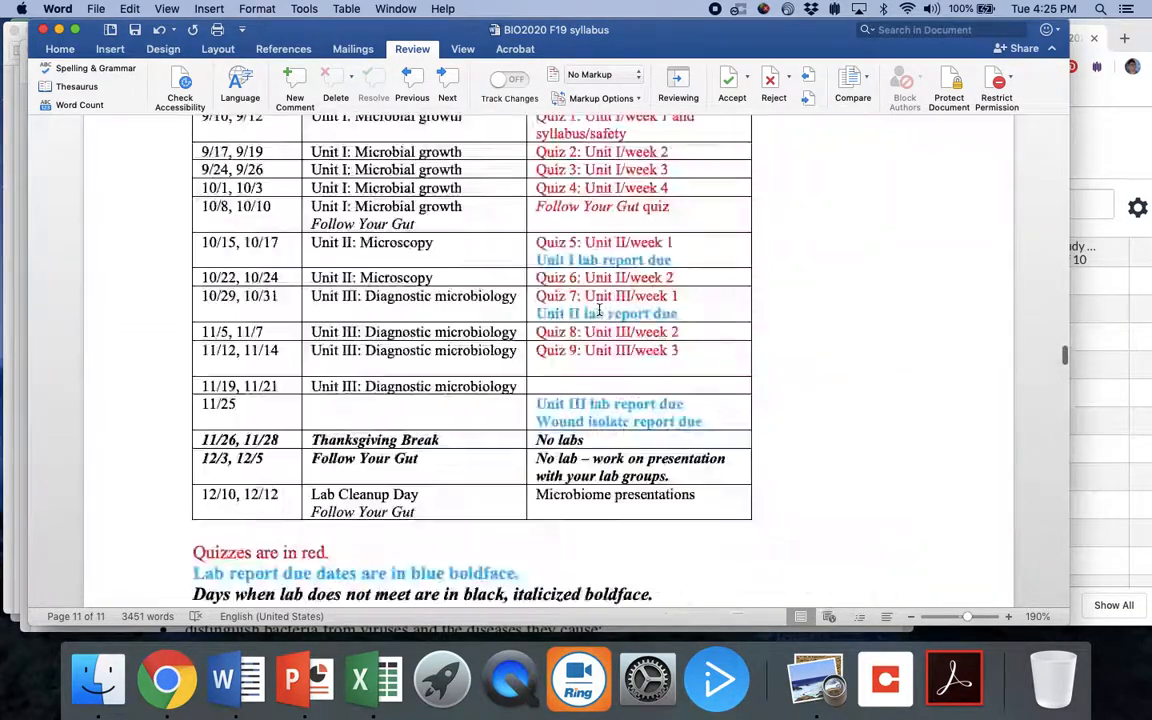
{"action": "scroll", "coordinate": [599, 309], "scroll_direction": "up", "scroll_amount": 10}
{"action": "scroll", "coordinate": [599, 309], "scroll_direction": "up", "scroll_amount": 20}
{"action": "scroll", "coordinate": [599, 309], "scroll_direction": "up", "scroll_amount": 10}
{"action": "scroll", "coordinate": [599, 309], "scroll_direction": "up", "scroll_amount": 2}
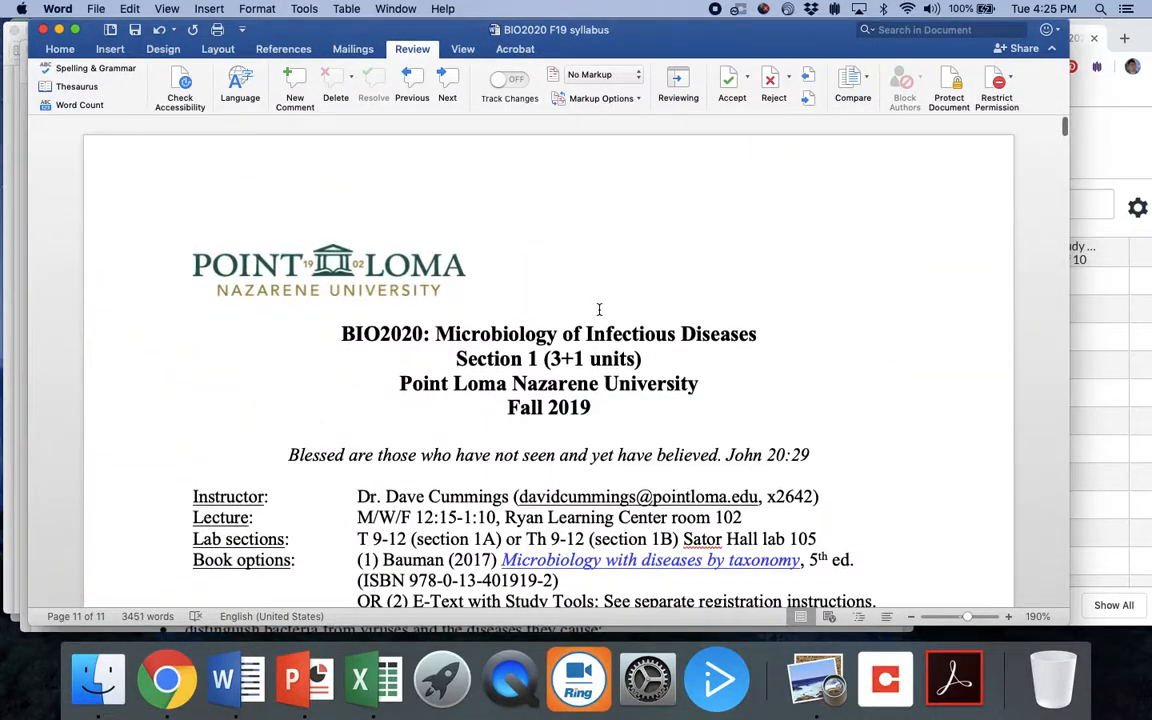